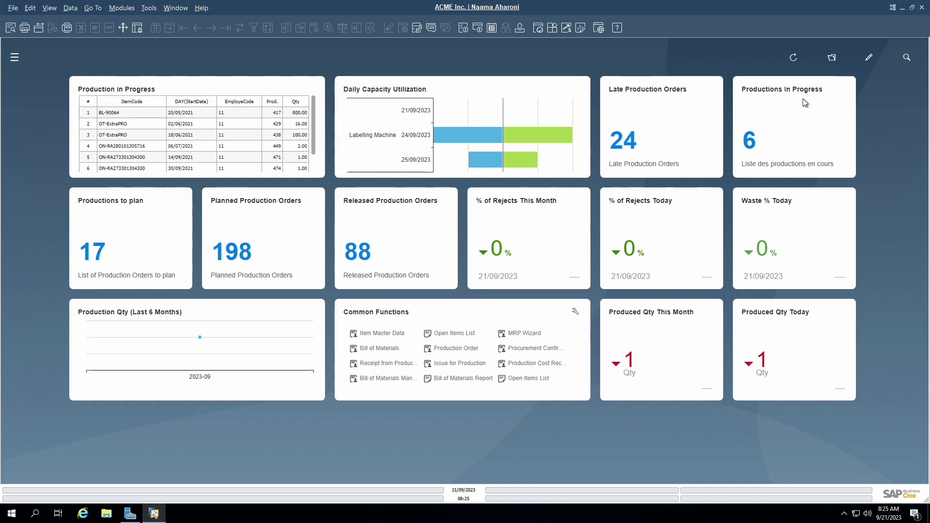
- Try the Default MR dashboard template, then go back to the production dashboard
left_click(832, 57)
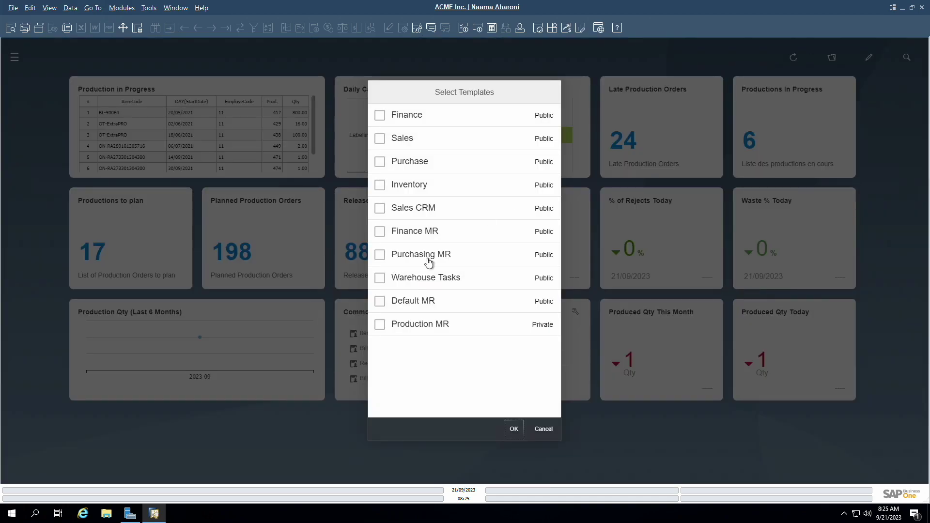
left_click(380, 302)
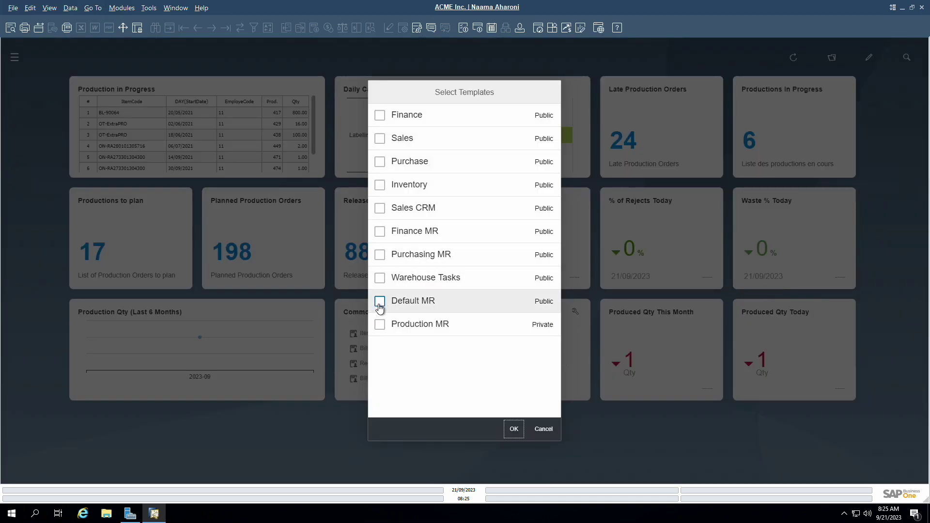
left_click(514, 430)
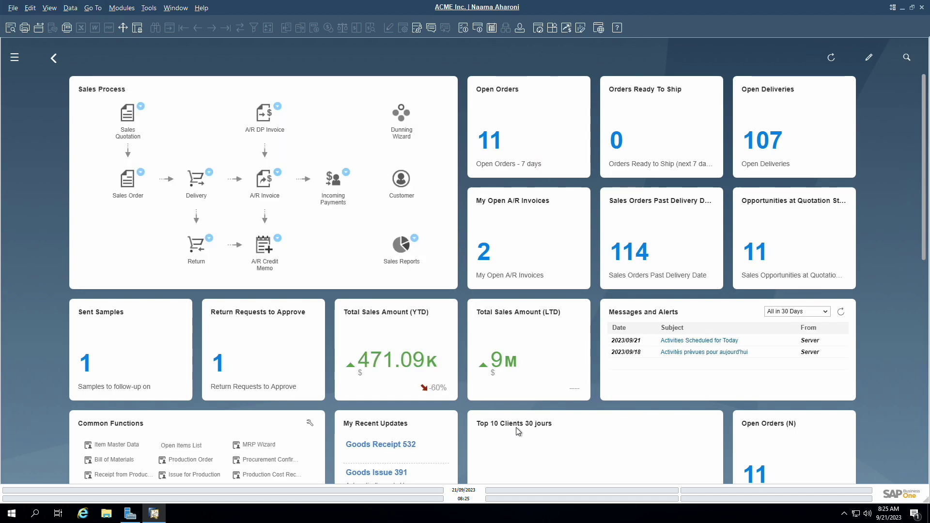
scroll(397, 277, "down", 10)
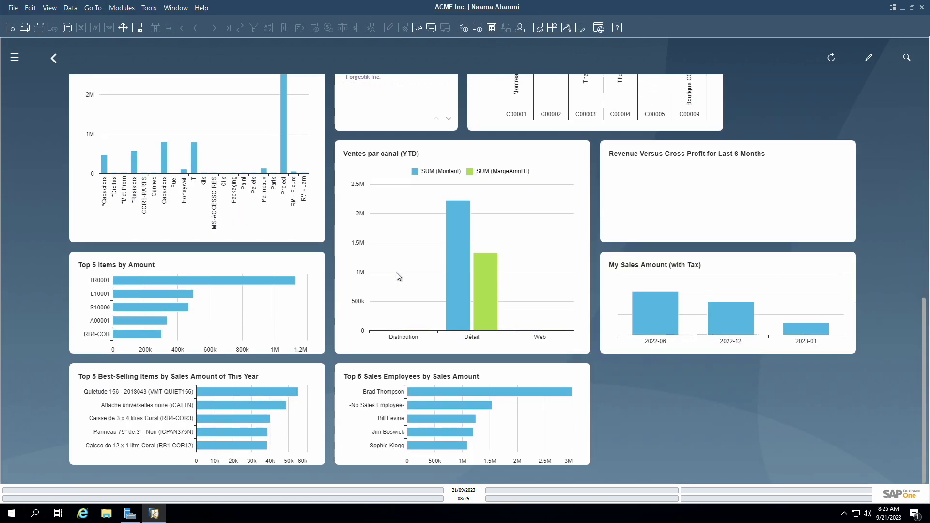
scroll(397, 276, "up", 10)
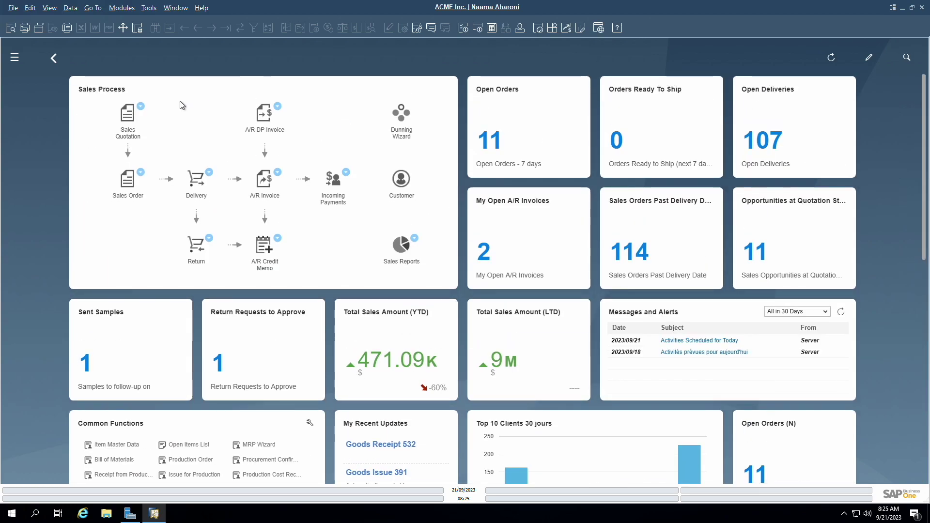
left_click(53, 60)
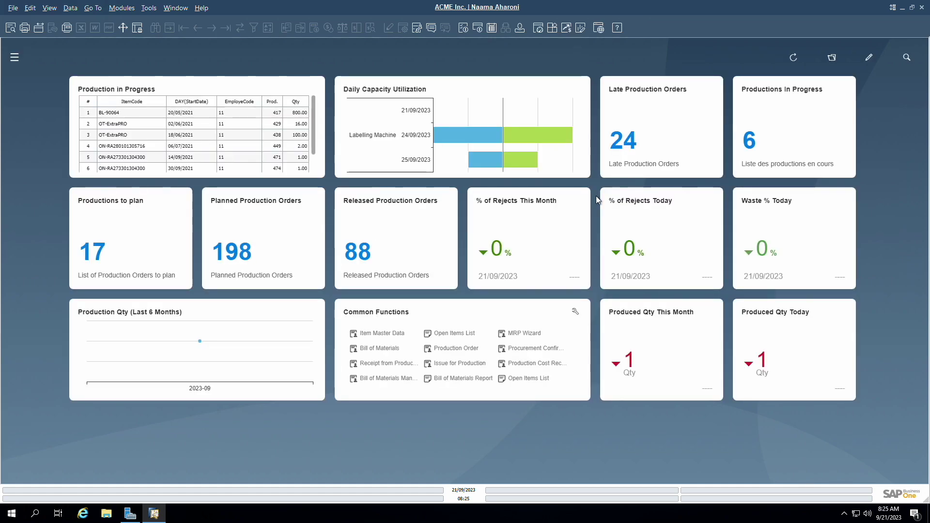
- Find the 'smooth' almond butter bill of materials and widen its Type column
left_click(379, 348)
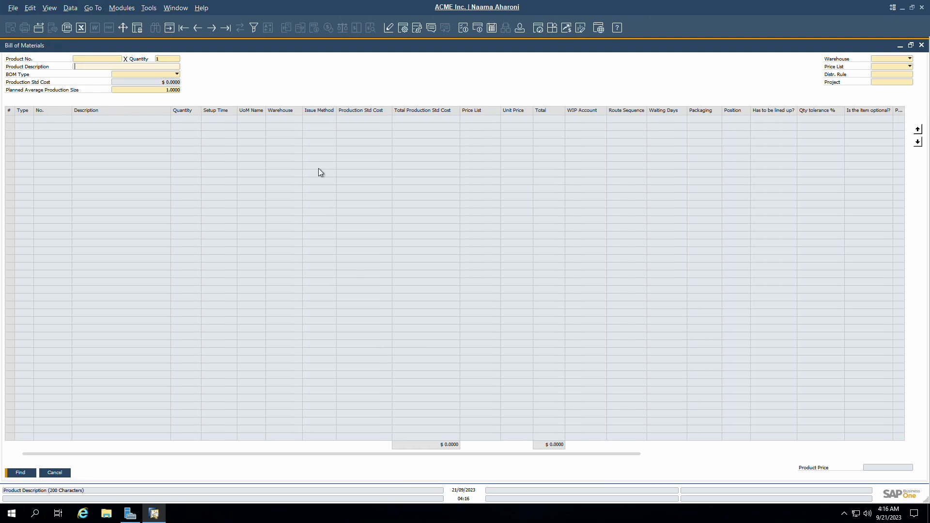
type("smooth")
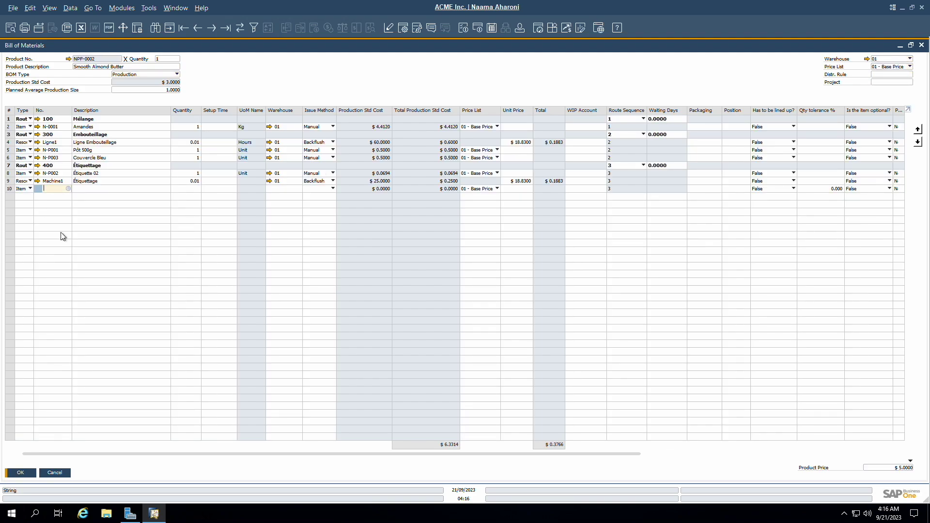
double_click(34, 110)
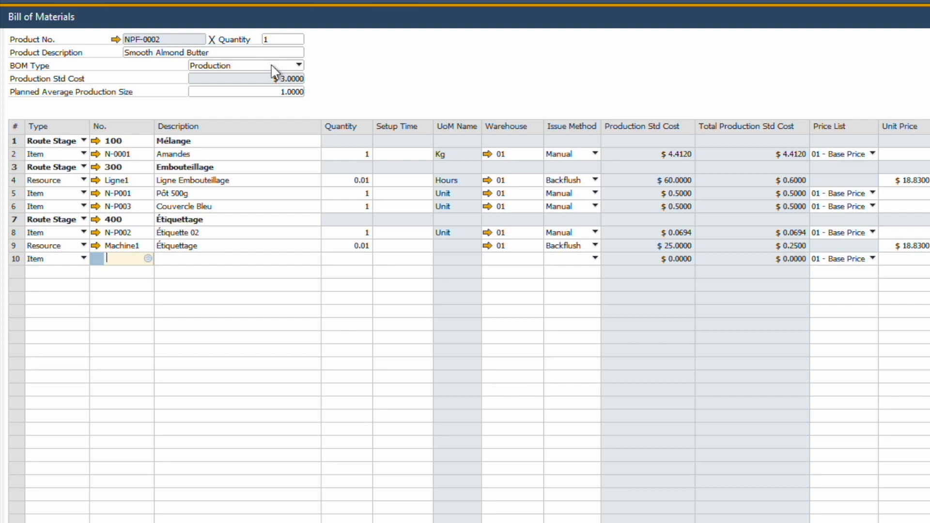
- Keep the Production BOM type, load the FV-FA121 pizza kit bill, and return to the sales order
left_click(273, 68)
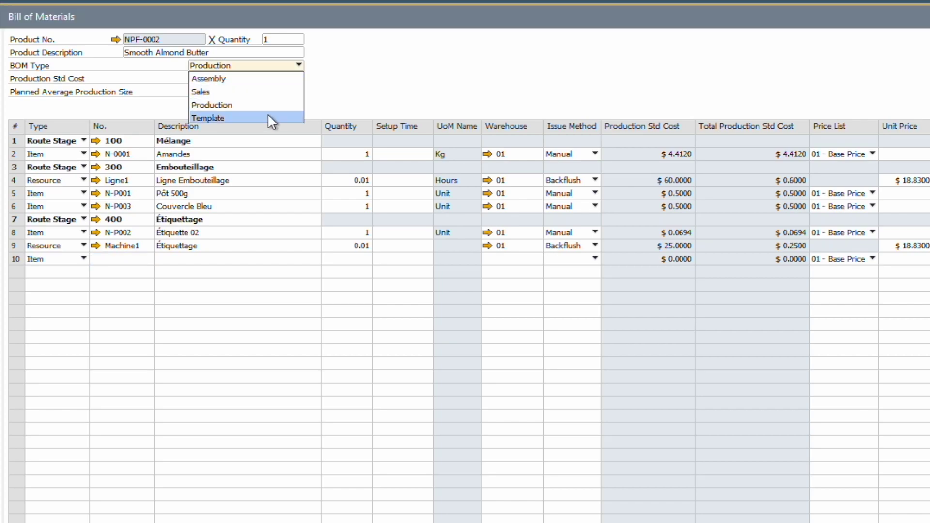
left_click(264, 387)
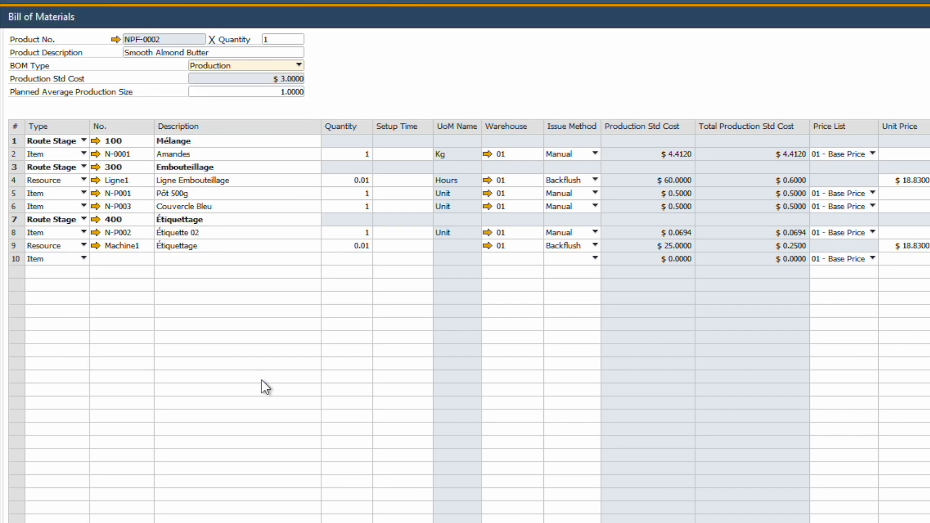
key("ctrl+f")
type("FV-FA121")
key("Return")
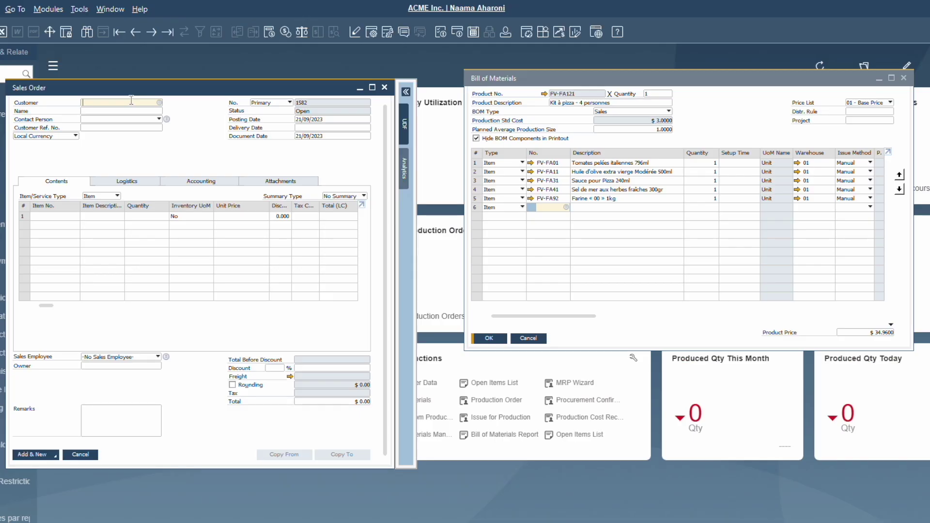
left_click(130, 102)
key("Tab")
- Choose Montreal Home Supply as customer and put pizza kit FV-FA121 on line 1
left_click(139, 372)
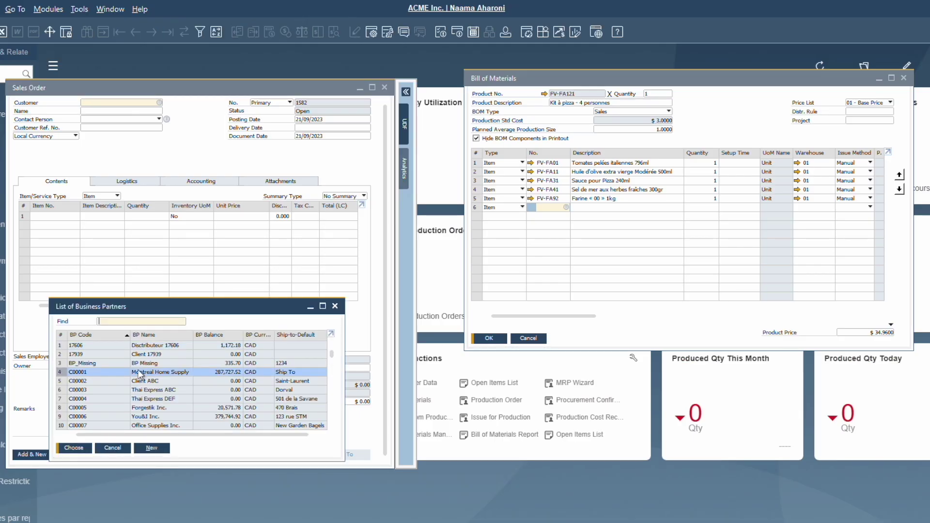
double_click(139, 372)
left_click(55, 216)
type("fv")
key("Tab")
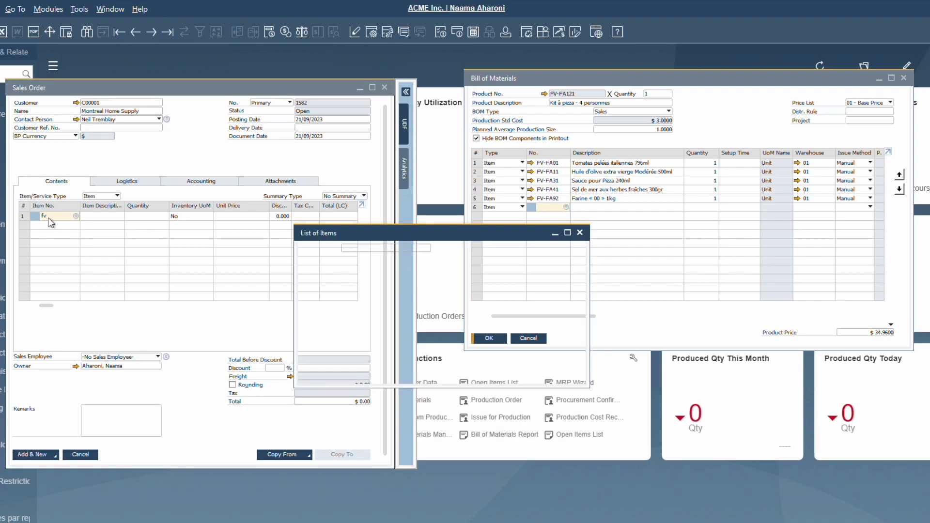
left_click(318, 376)
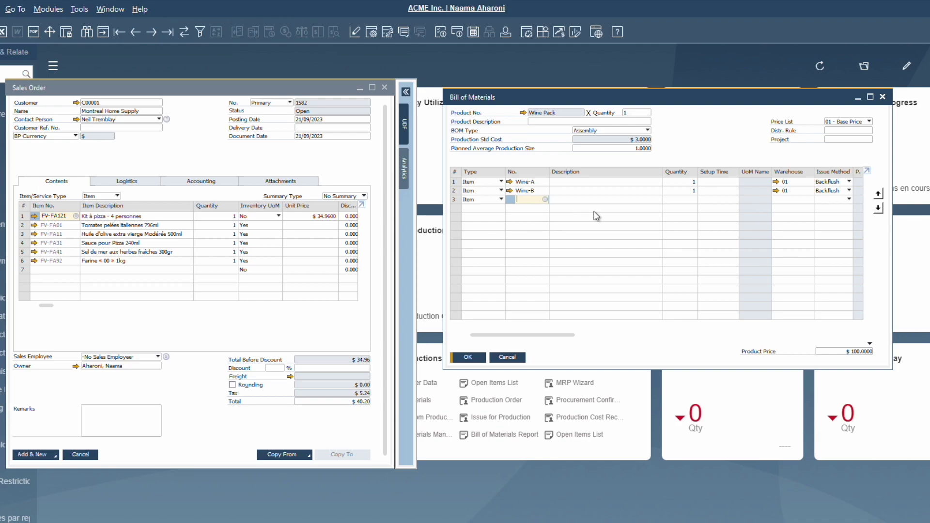
- Enter Wine Pack on line 7 of the order, then clear the bill of materials form
left_click(57, 268)
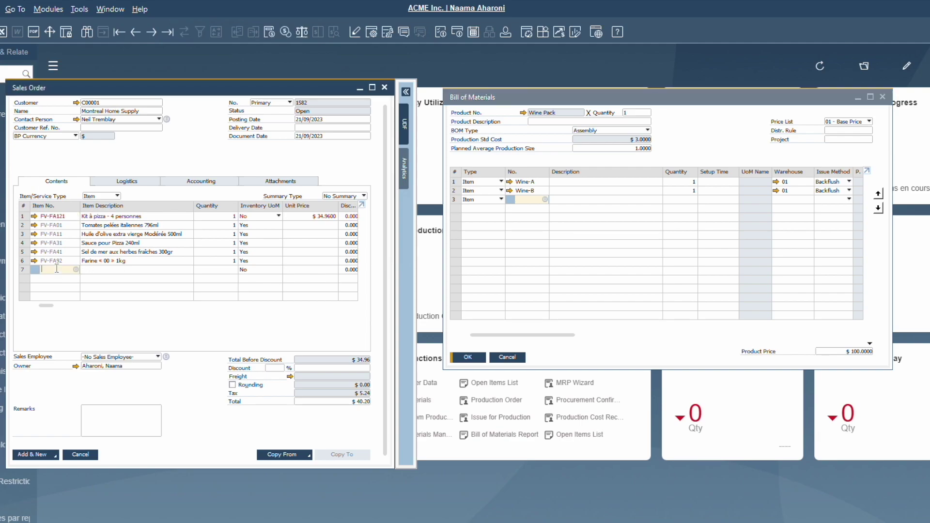
type("wine")
key("Tab")
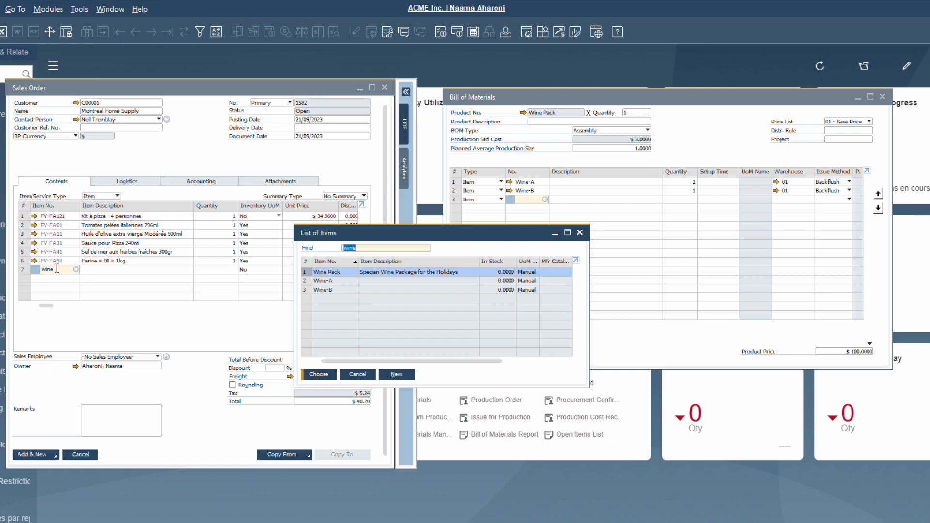
key("Return")
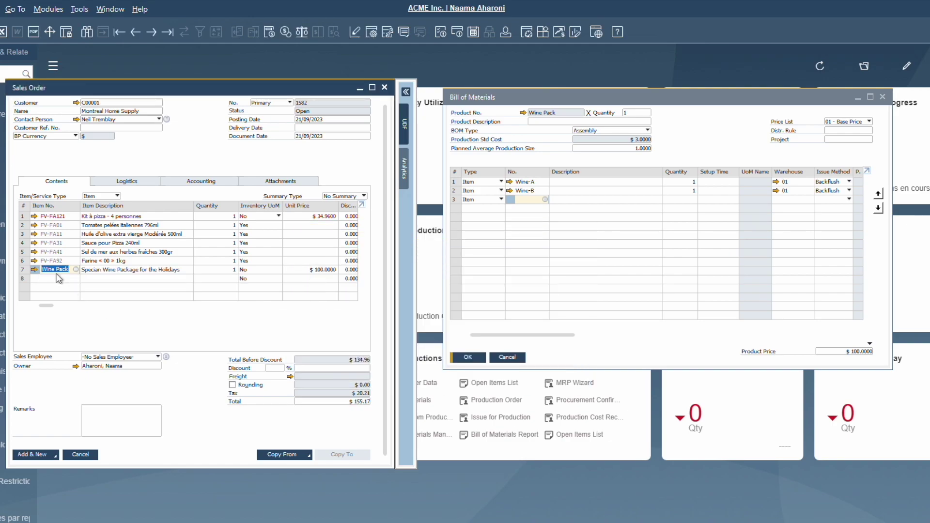
left_click(707, 119)
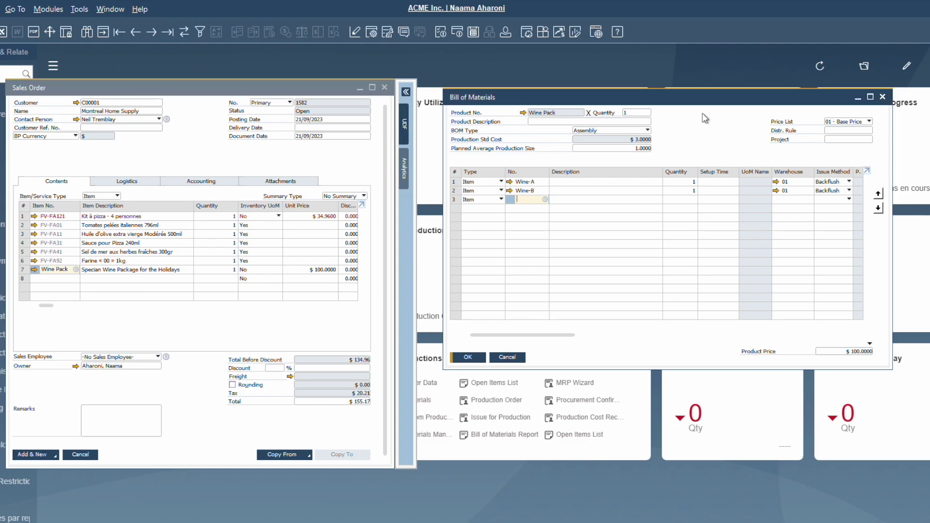
key("ctrl+f")
- Load the PAINTJOB template bill of materials
left_click(619, 130)
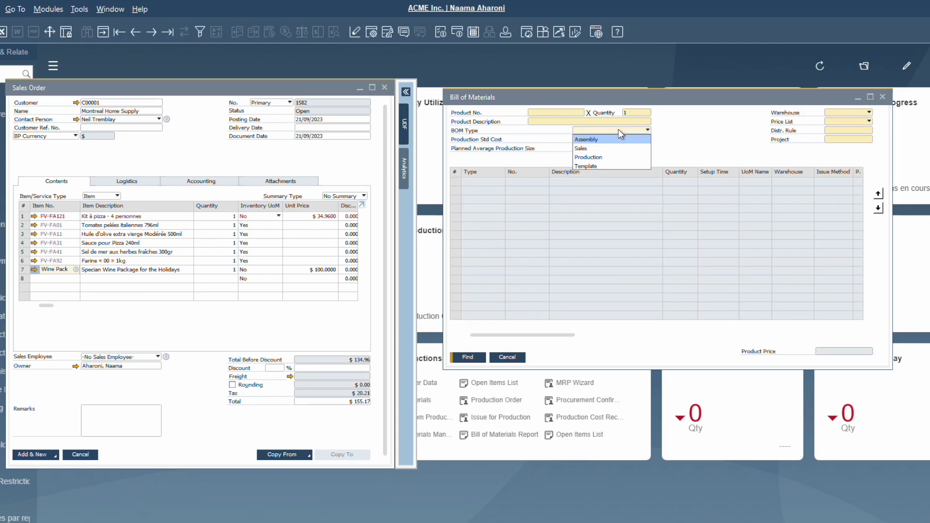
left_click(606, 166)
type("*")
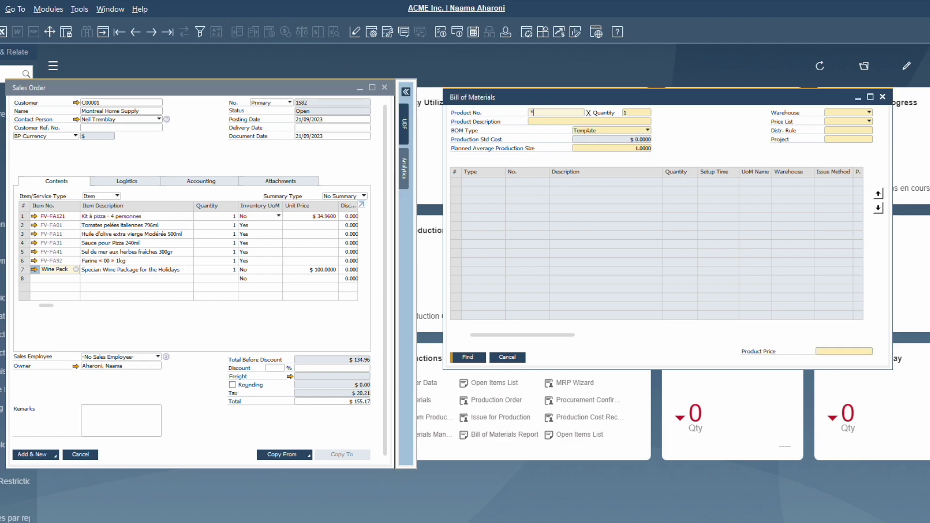
key("Tab")
left_click(338, 284)
double_click(337, 285)
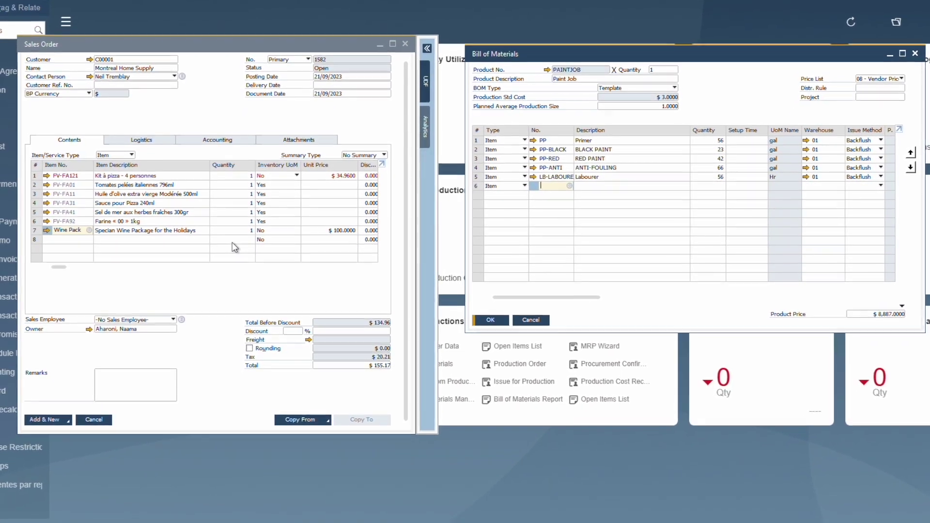
- Add Paint Job on order line 8, then load the SW-HP-CHED-SS bill of materials
left_click(69, 249)
type("paint")
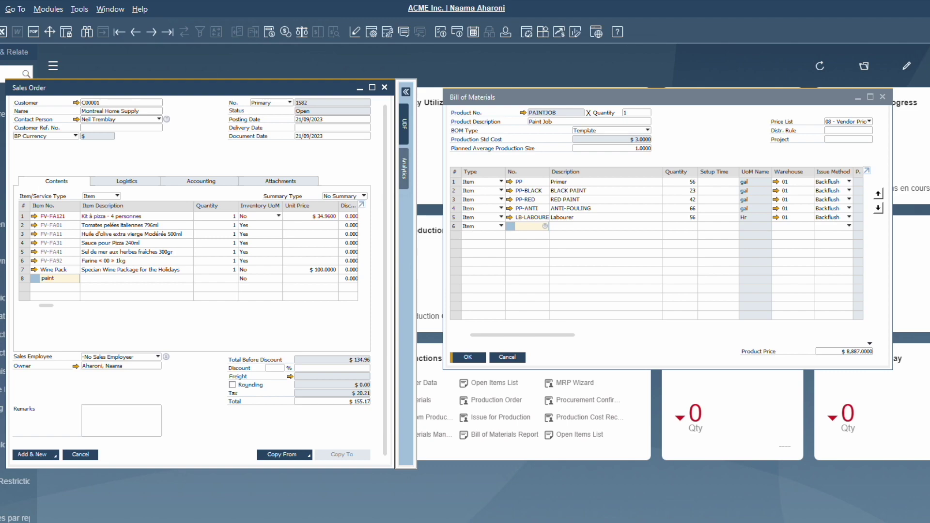
key("Tab")
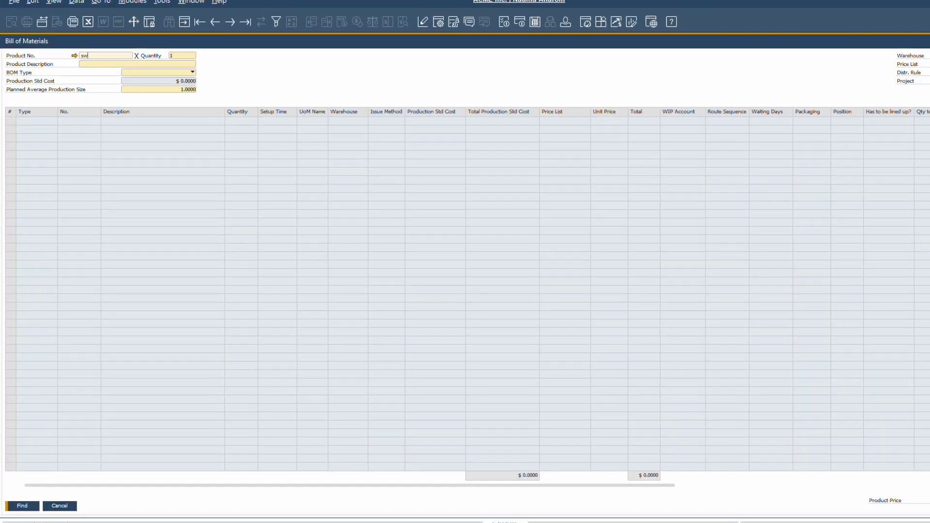
type("sw")
key("Tab")
double_click(725, 326)
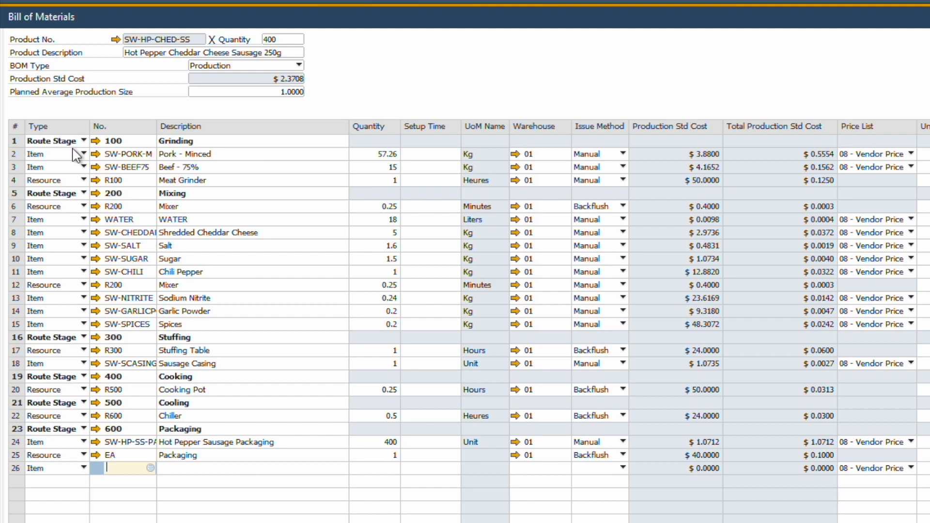
left_click(98, 179)
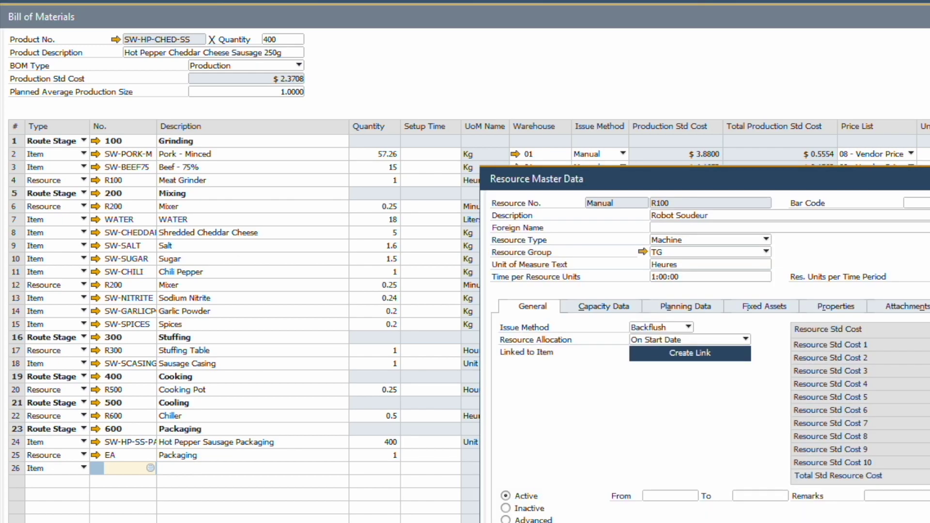
left_click(732, 237)
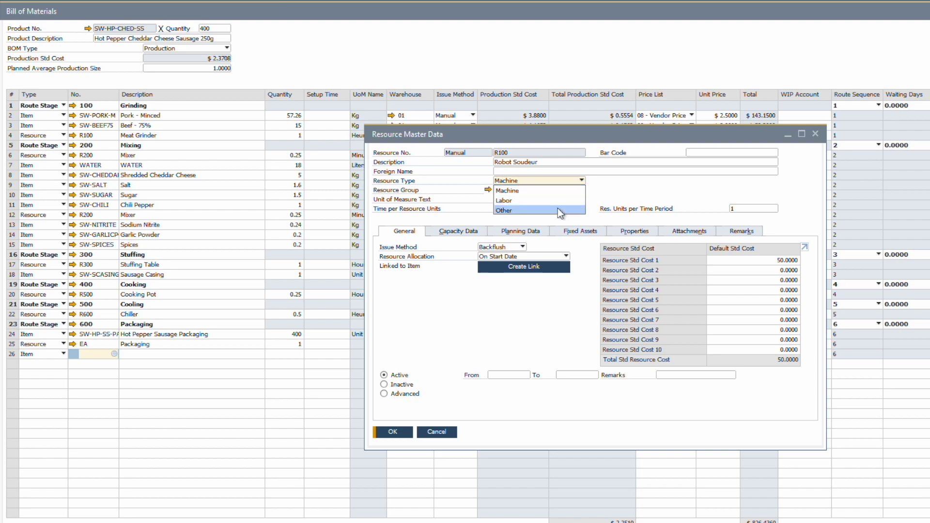
left_click(429, 345)
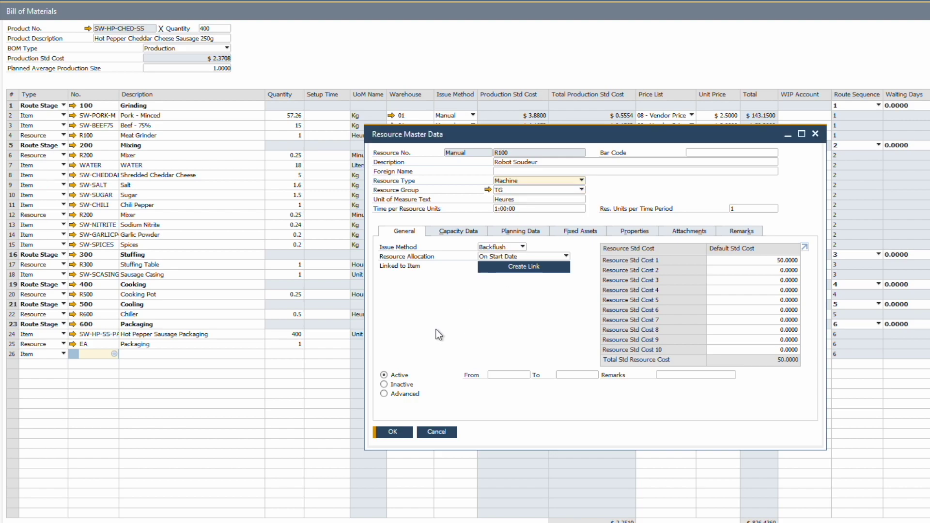
left_click(522, 247)
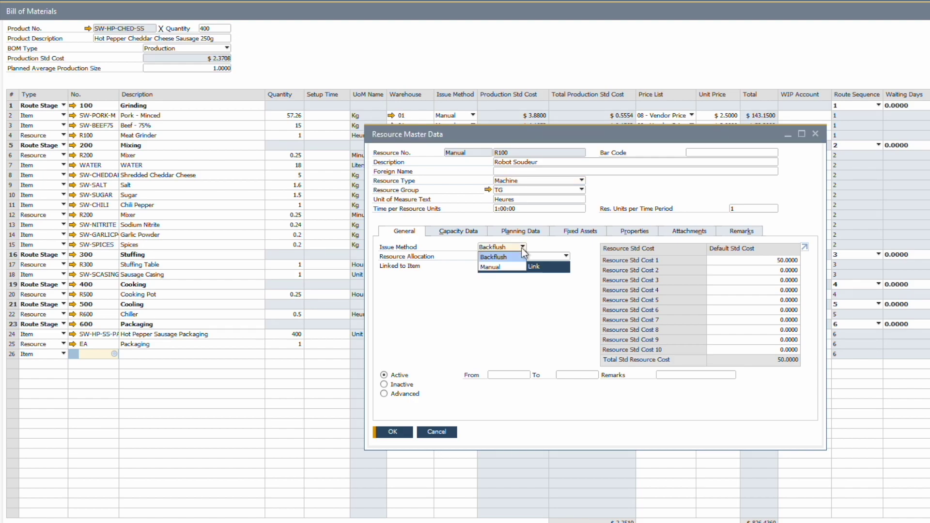
left_click(434, 348)
left_click(455, 233)
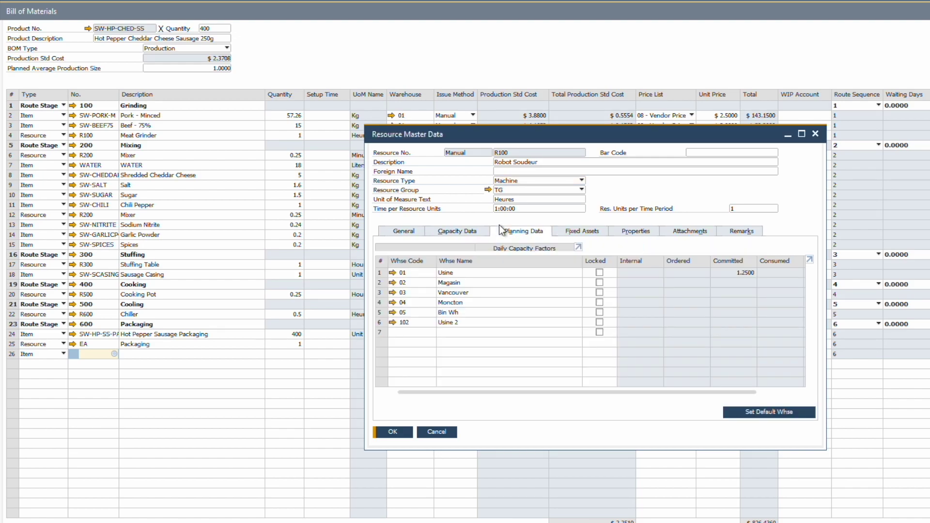
left_click(500, 228)
left_click(410, 233)
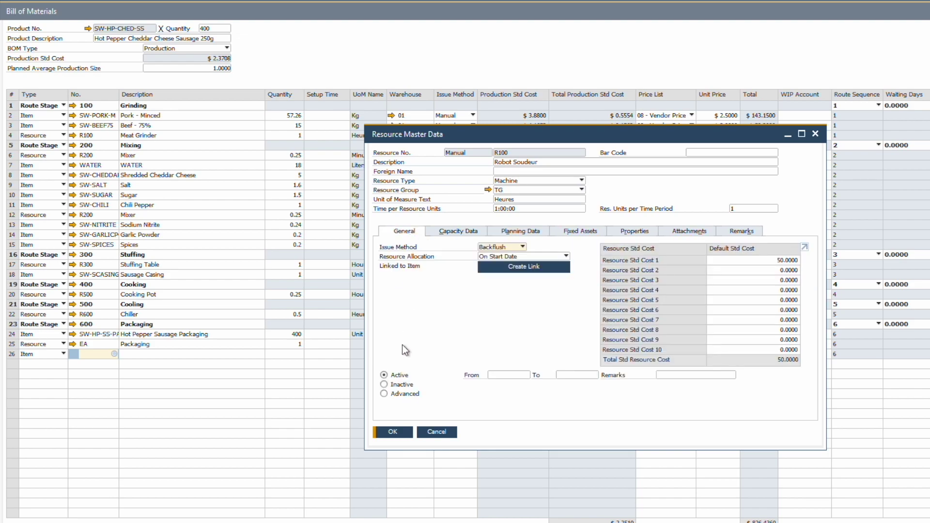
left_click(393, 433)
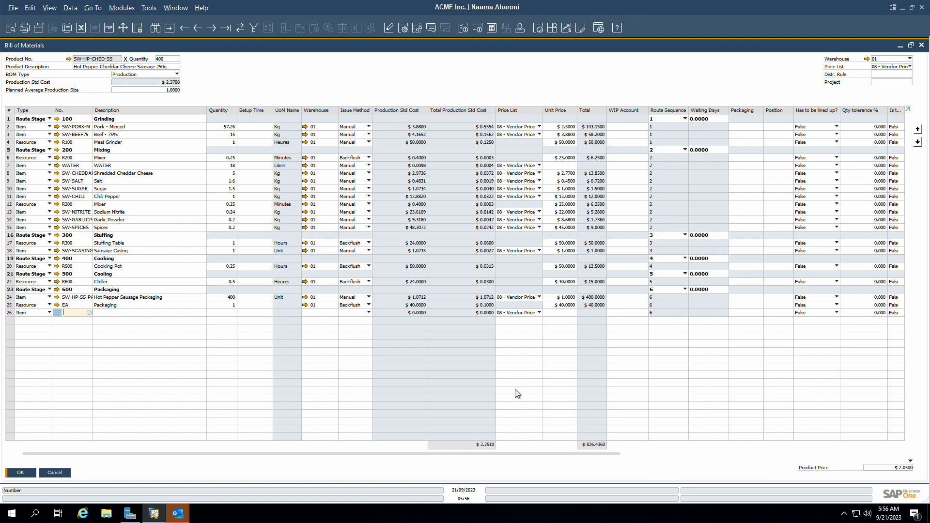
- Save the sausage bill of materials and start a production order for SW-HP-CHED-SS
left_click(20, 473)
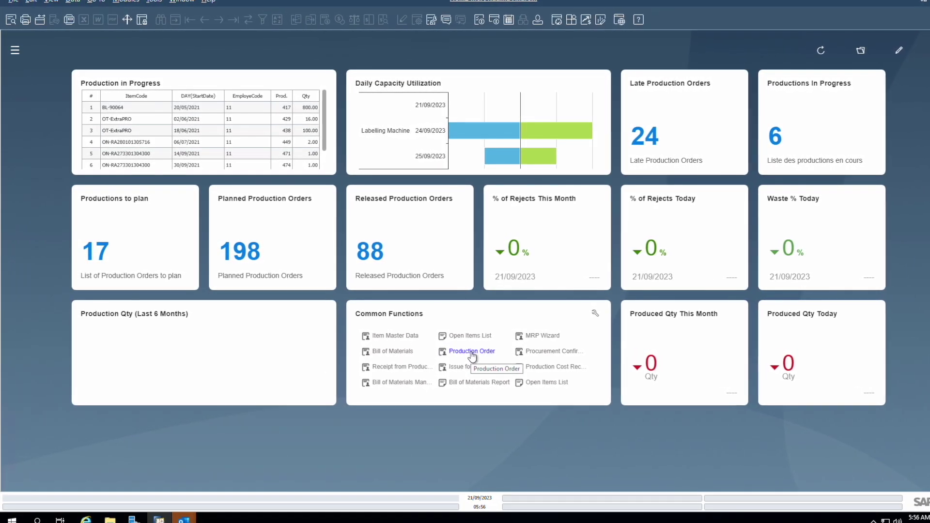
left_click(475, 353)
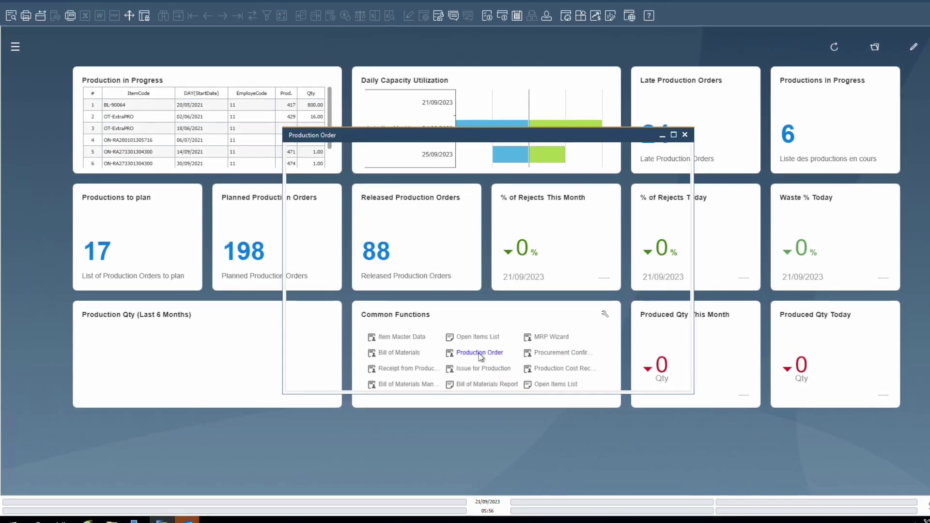
type("SW-HP-CHED-SS")
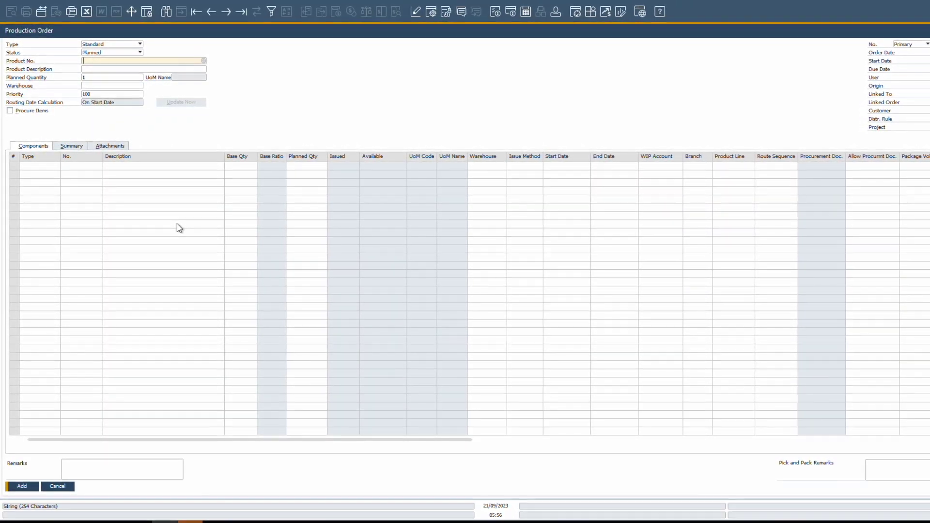
key("Tab")
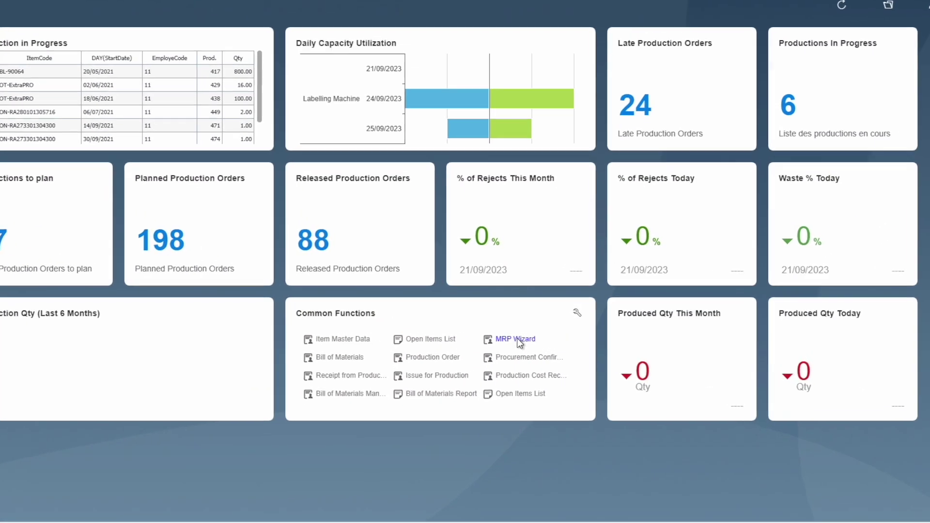
left_click(519, 341)
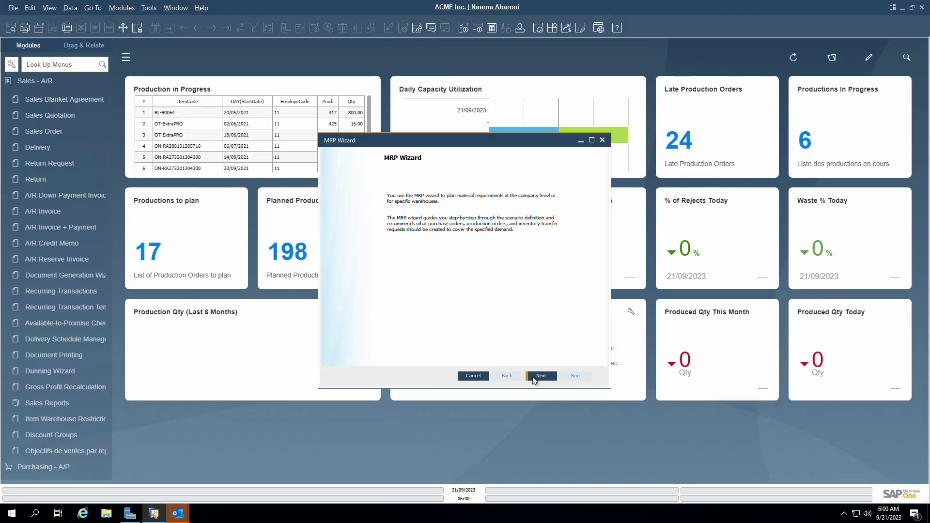
- Run the MRP wizard with the chedder scenario and expand the sausage's 500-unit requirement
left_click(538, 378)
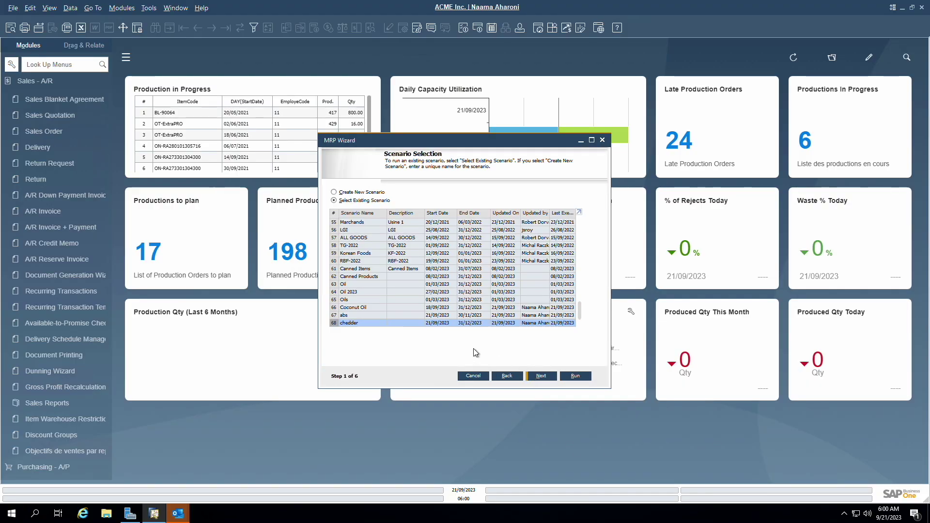
left_click(545, 377)
left_click(545, 378)
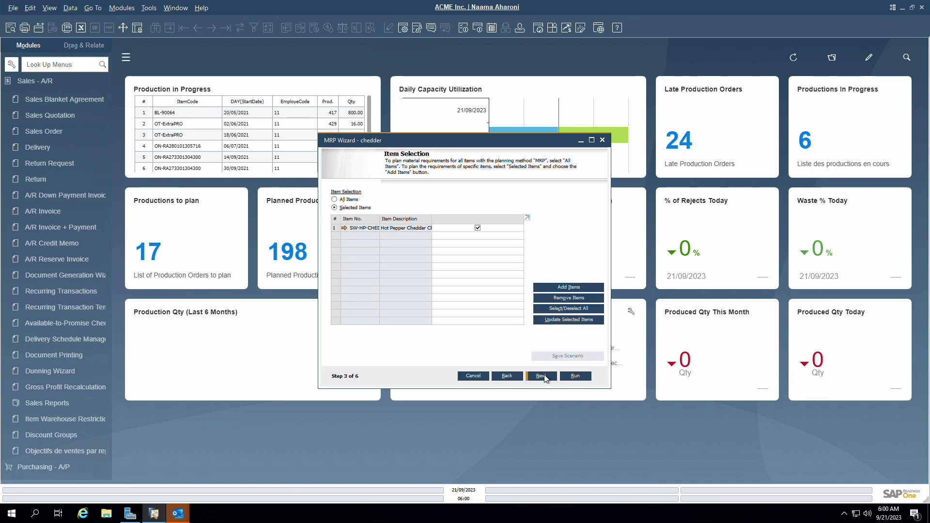
left_click(545, 377)
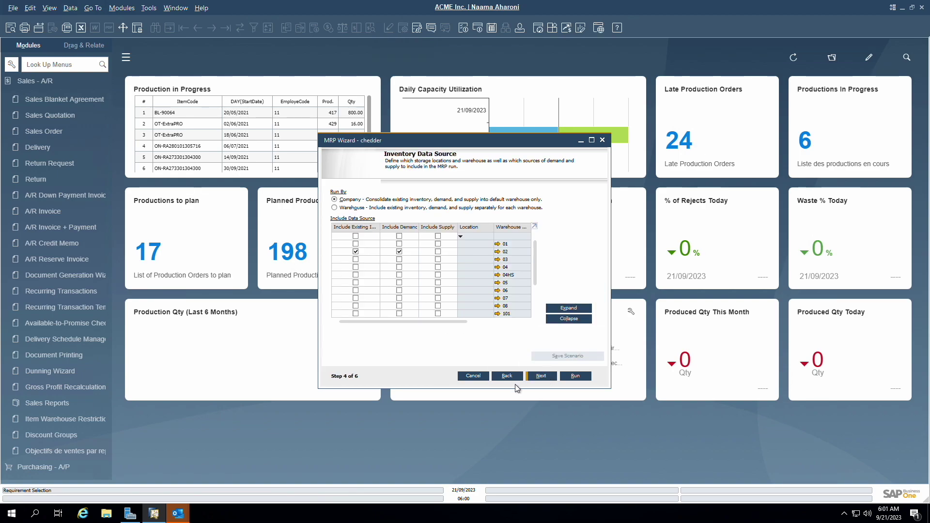
left_click(548, 376)
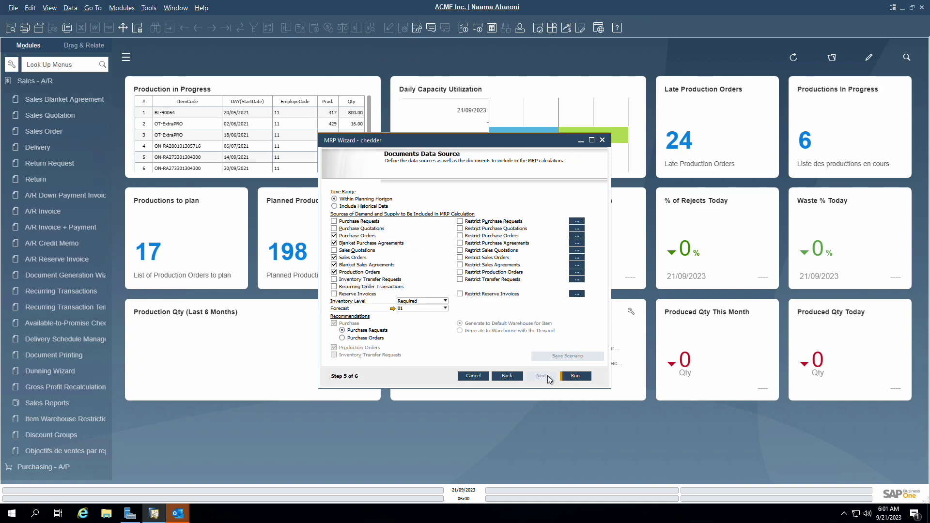
left_click(570, 378)
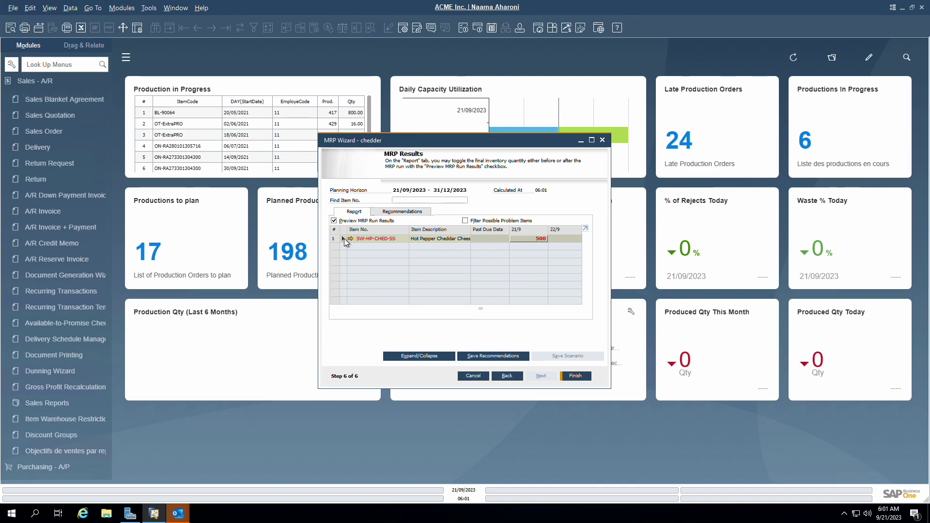
left_click(343, 238)
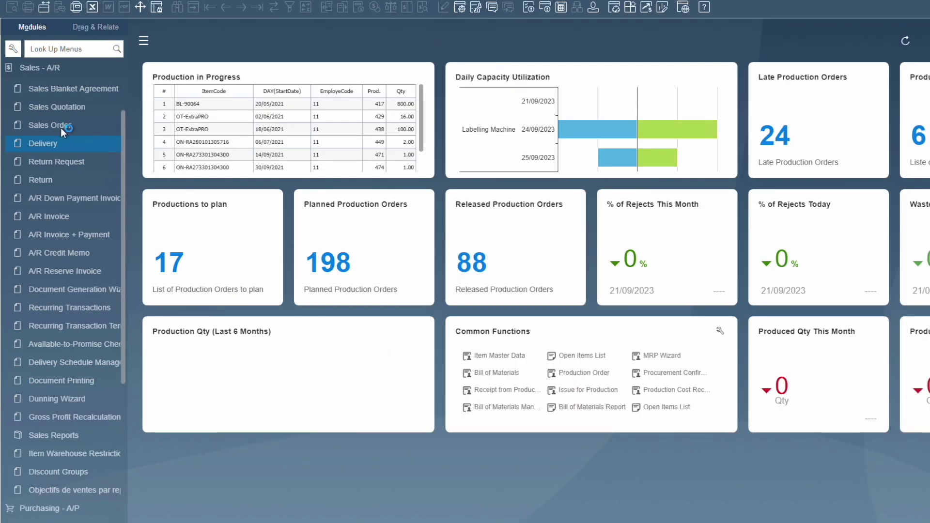
- Start a sales order with Montreal Home Supply as the customer
left_click(60, 127)
type("c")
key("Tab")
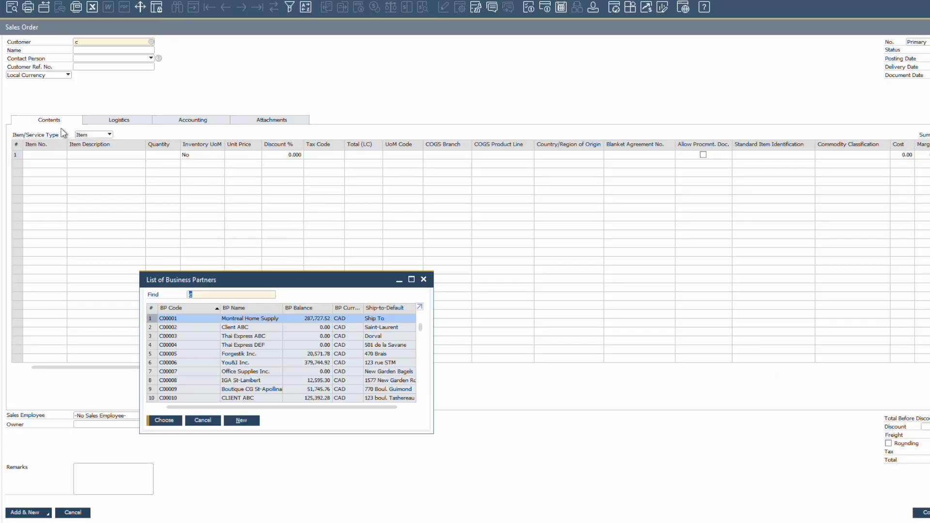
key("Return")
- Add a D-CHED-S sausage line with Allow Procmnt. Doc. ticked and save the order
left_click(36, 154)
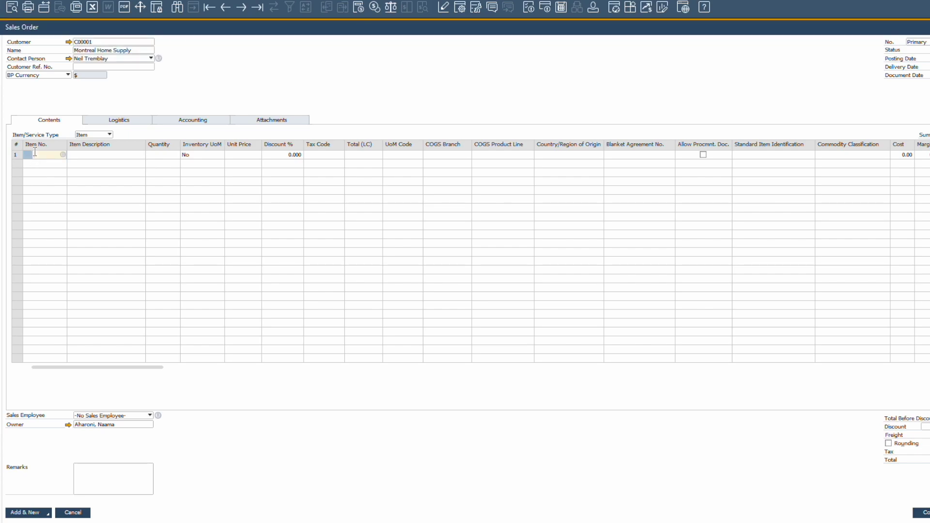
type("D-CHED-SS")
key("Tab")
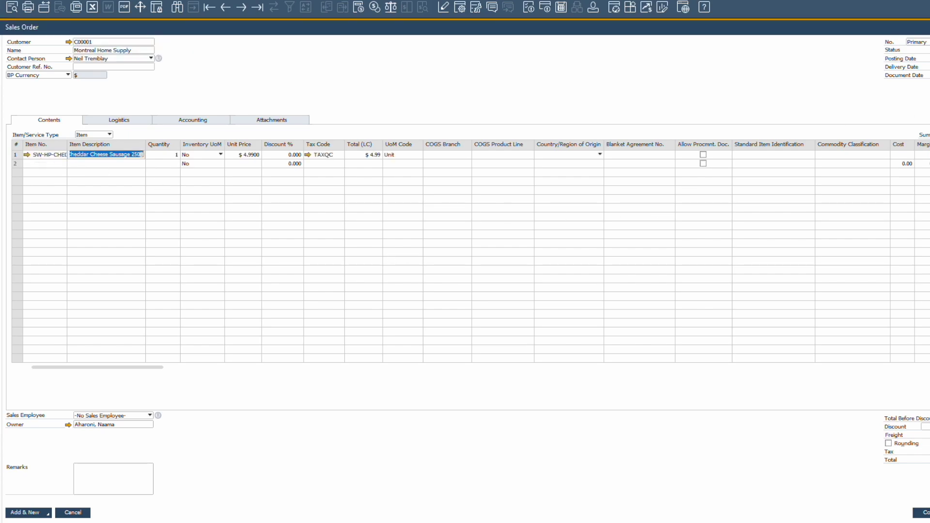
left_click(418, 294)
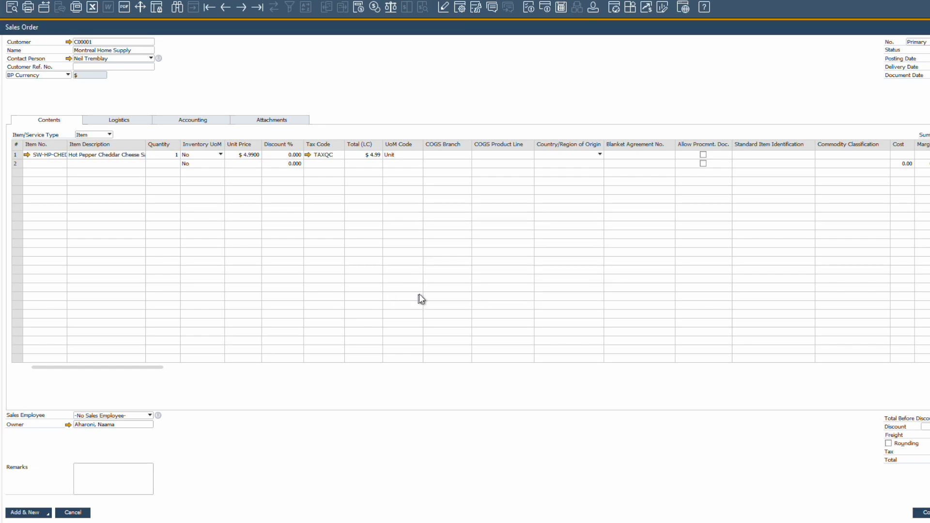
left_click(703, 155)
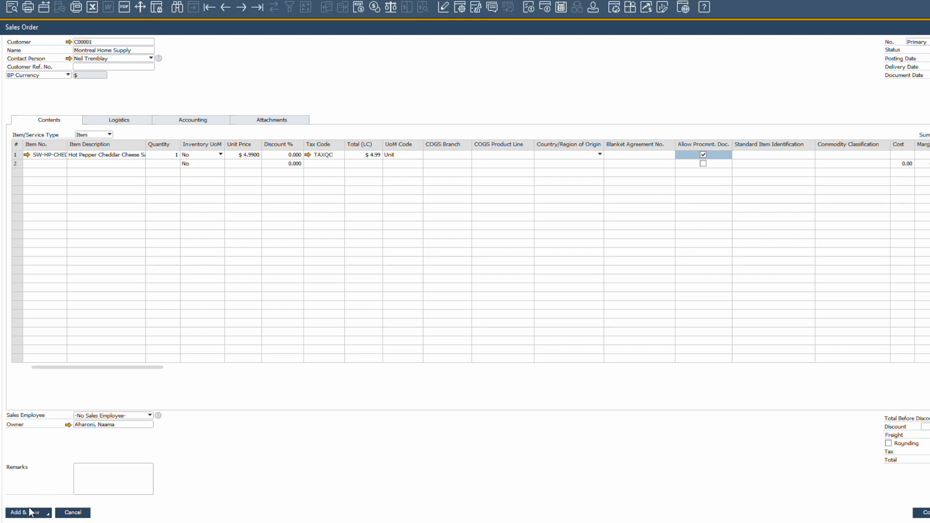
left_click(28, 514)
- Step through the Procurement Confirmation Wizard to generate production order 575 and open it
left_click(503, 366)
left_click(637, 390)
left_click(637, 390)
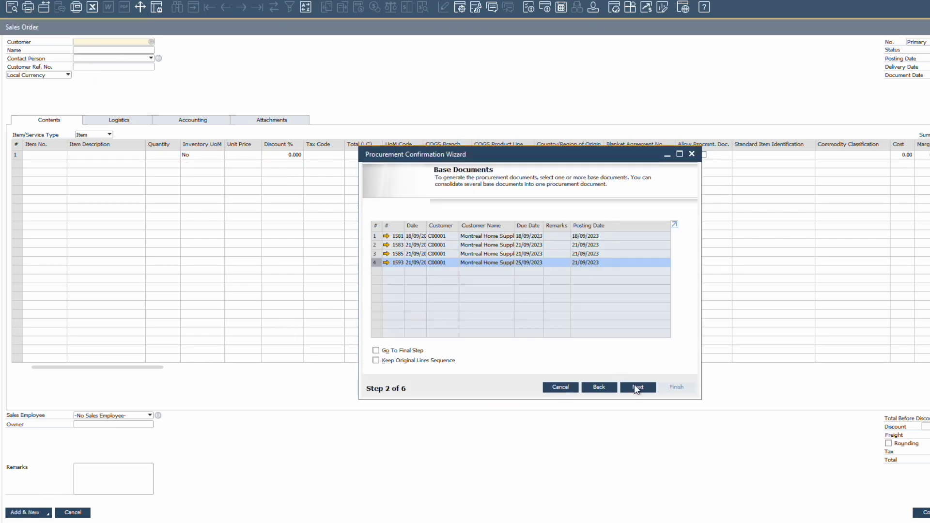
left_click(637, 391)
left_click(637, 389)
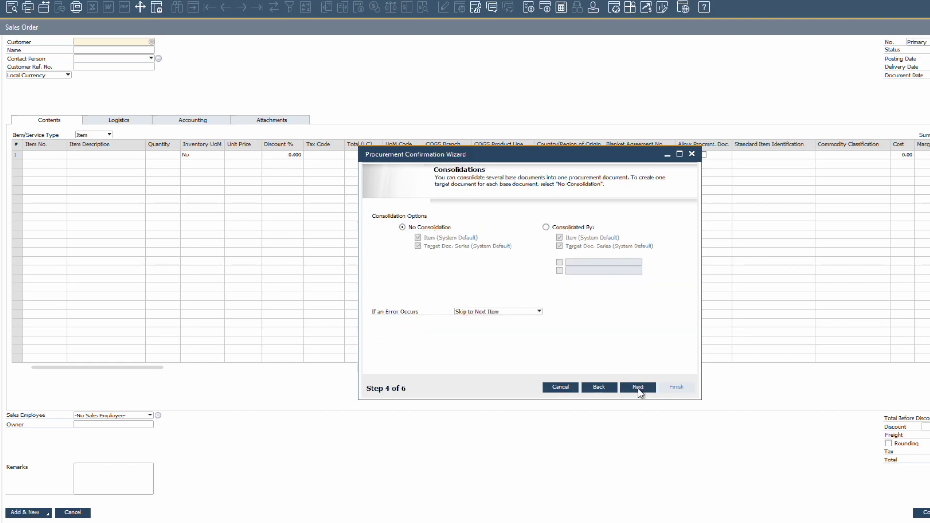
left_click(638, 389)
left_click(637, 388)
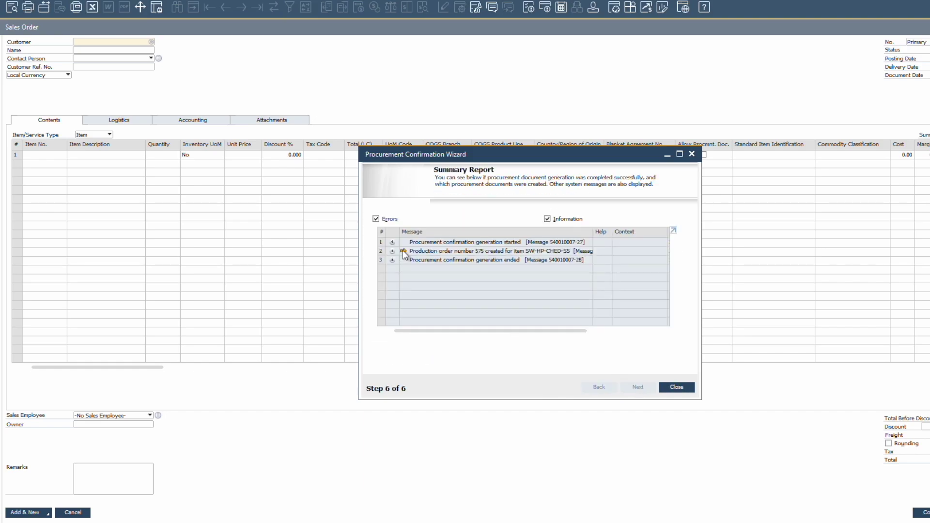
left_click(403, 251)
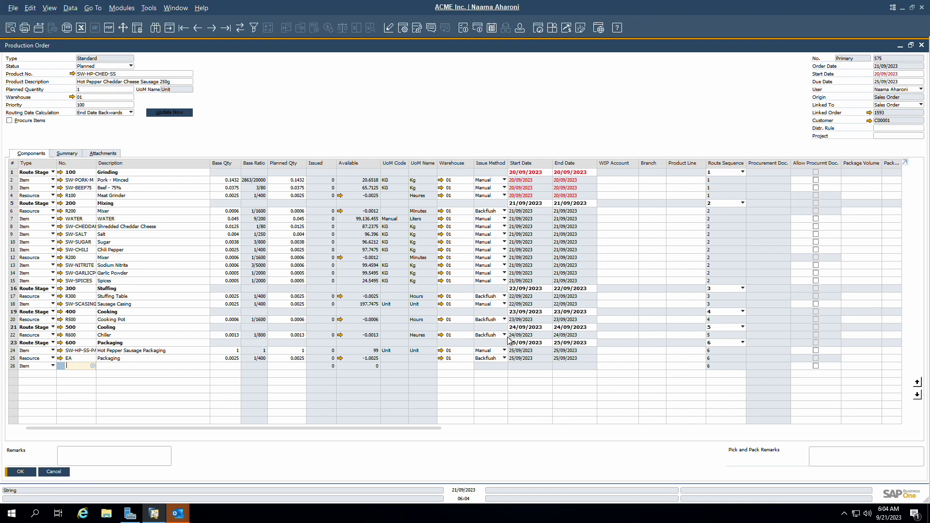
- Keep End Date Backwards routing, set order 575 to Released, and confirm the update
left_click(92, 113)
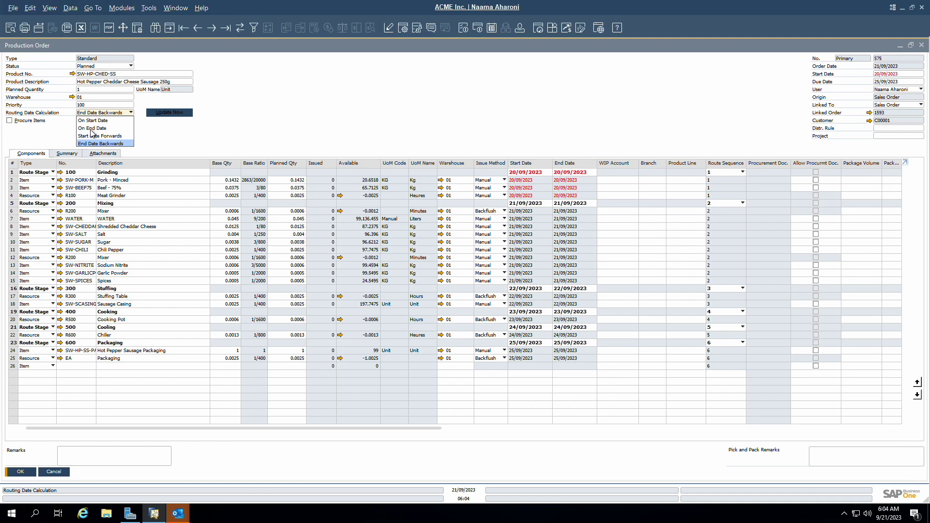
left_click(153, 144)
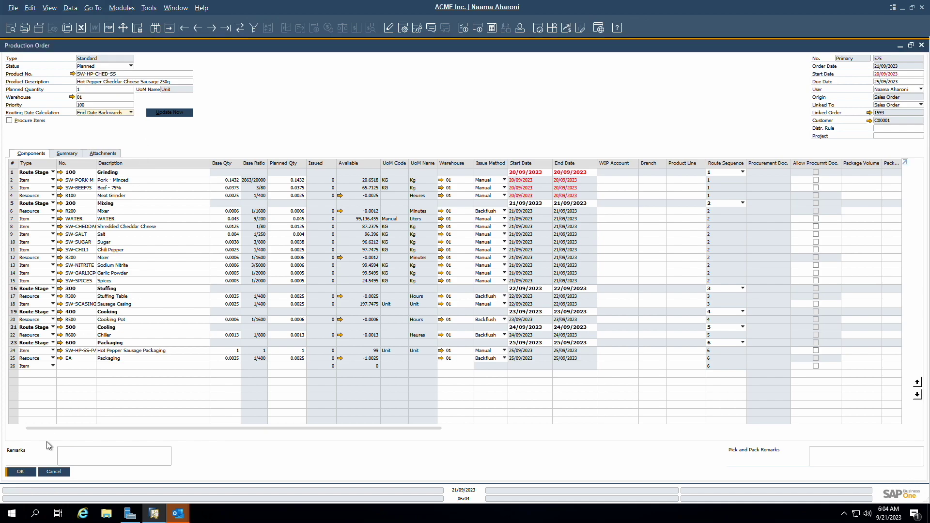
left_click(119, 66)
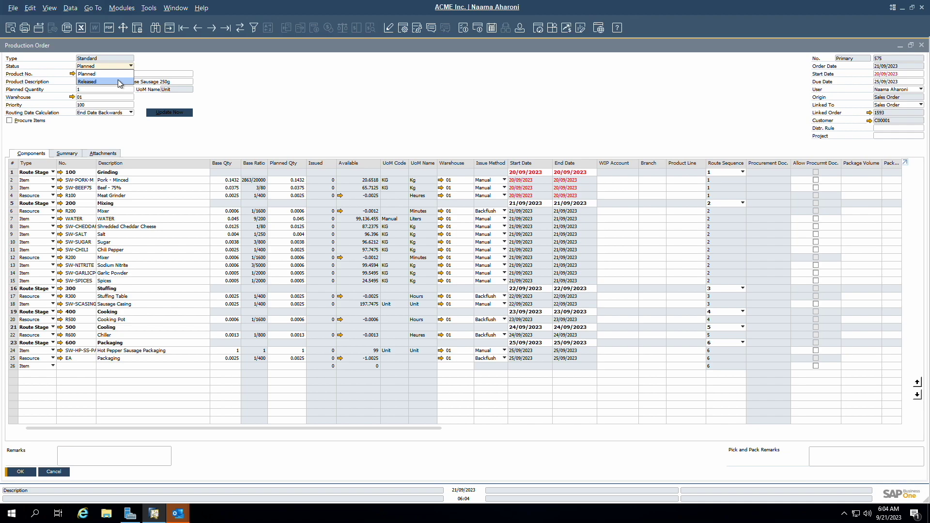
left_click(120, 83)
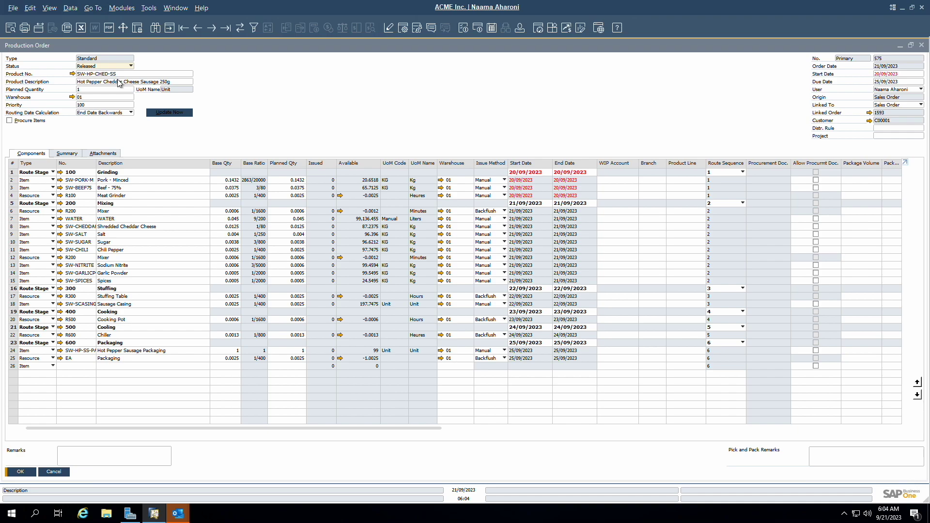
left_click(23, 472)
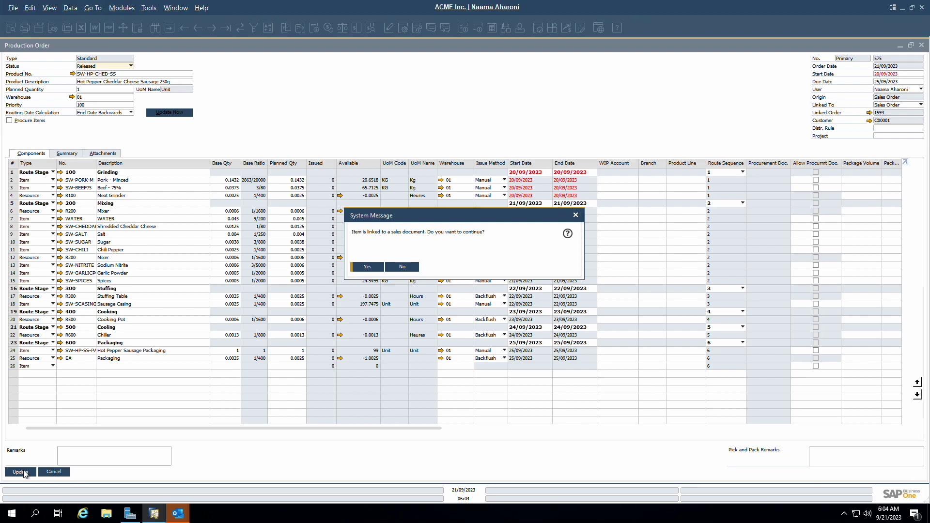
left_click(376, 272)
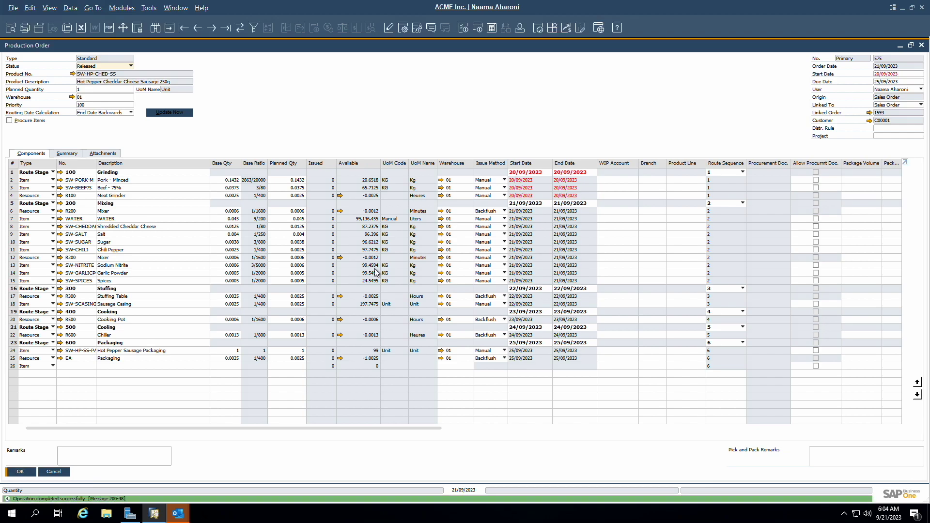
- Issue components for order 575, leaving route sequence and stage blank, type Item and Resource, loading 12 lines
right_click(370, 125)
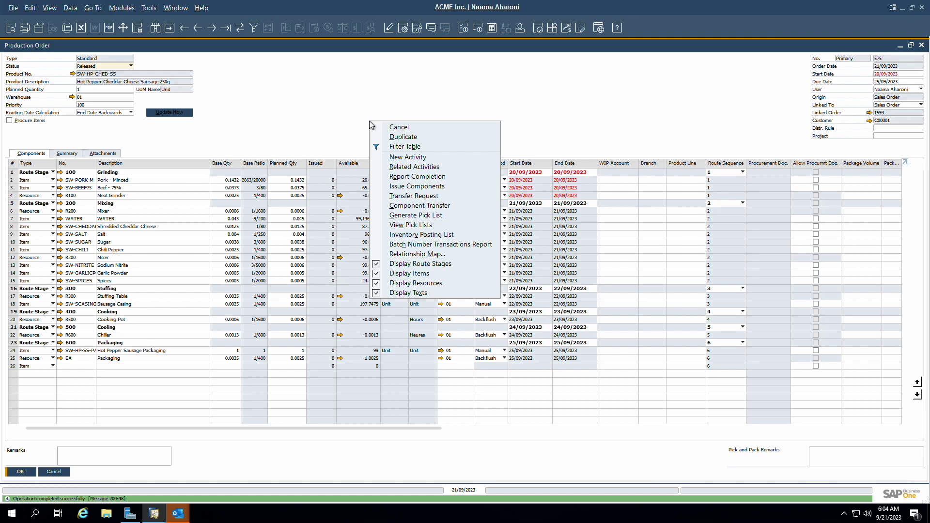
left_click(426, 186)
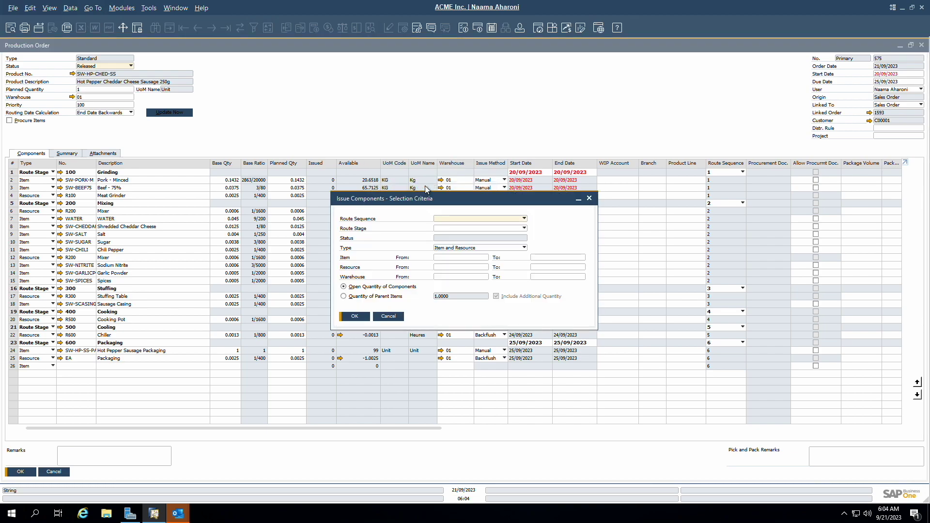
left_click(472, 219)
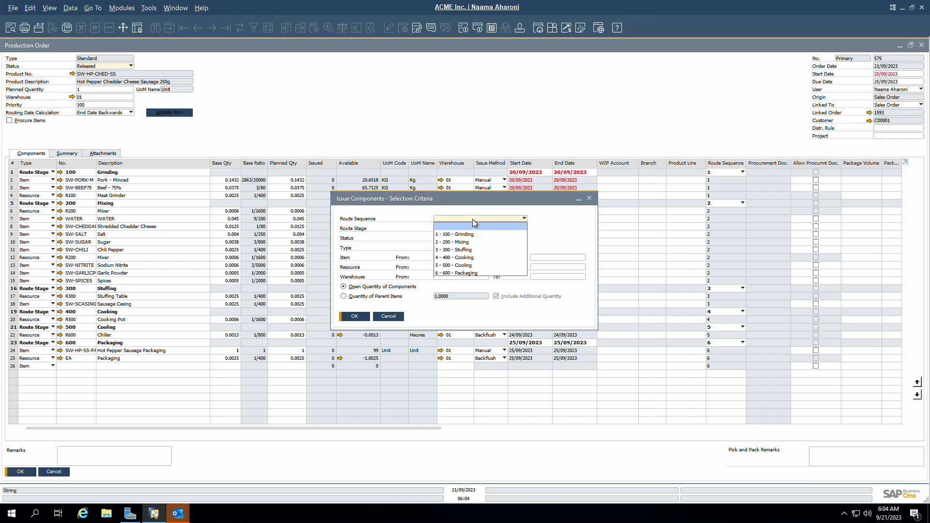
left_click(508, 218)
left_click(507, 229)
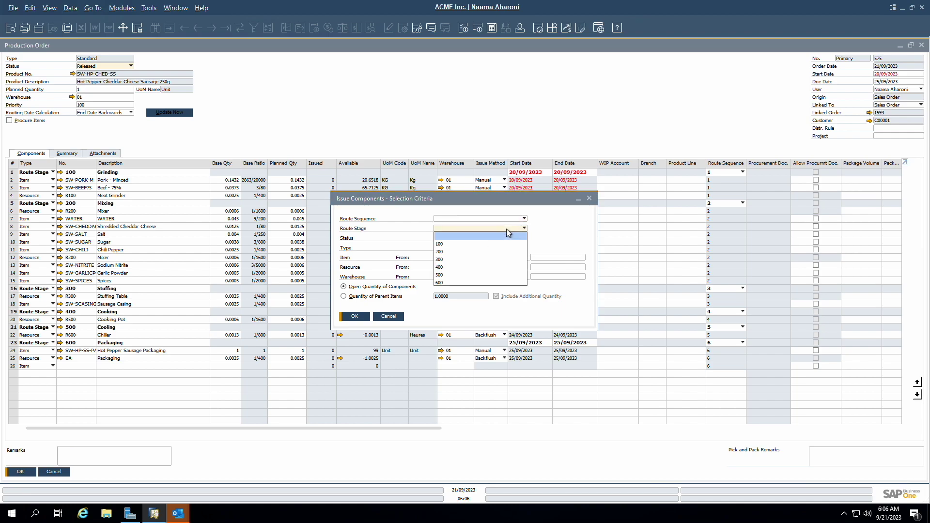
left_click(507, 236)
left_click(513, 250)
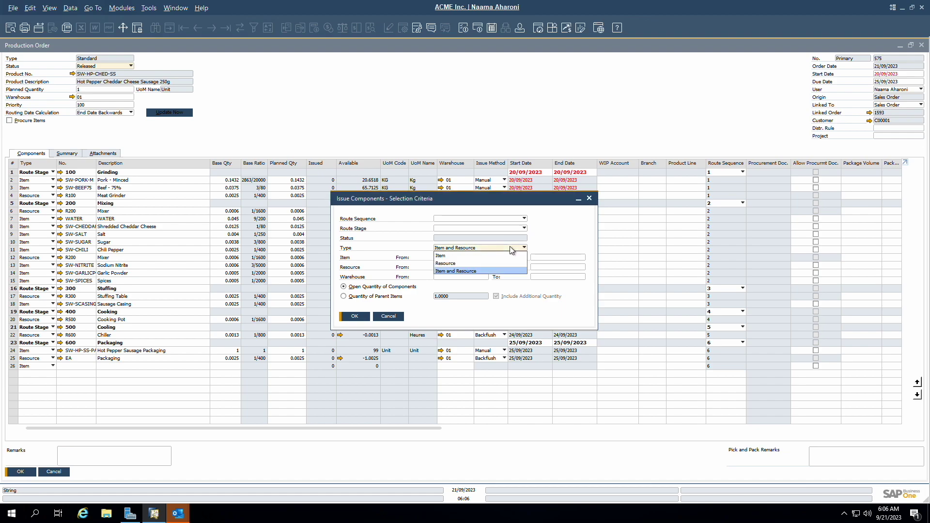
left_click(512, 250)
left_click(354, 316)
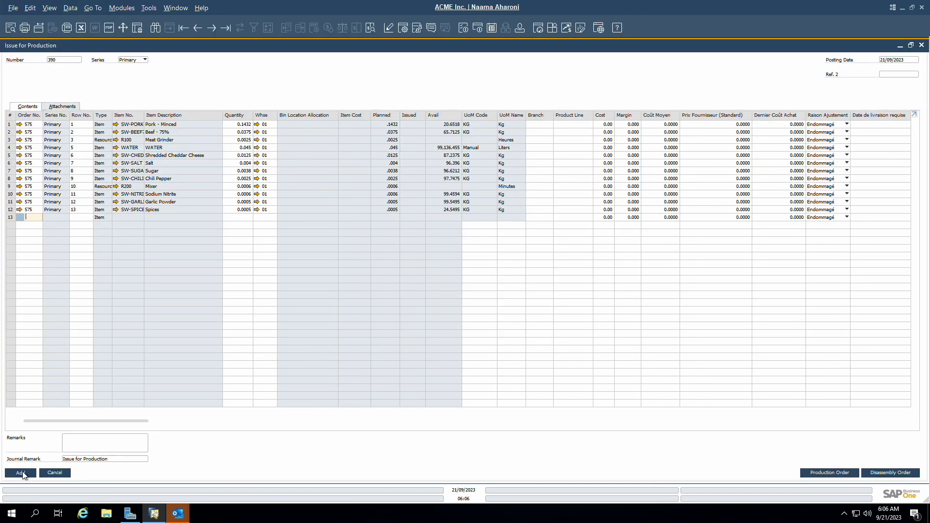
- Auto-select batches for Beef - 75%, WATER, Shredded Cheddar Cheese, Salt, Sugar and Chili Pepper
left_click(21, 473)
left_click(536, 197)
left_click(573, 357)
left_click(522, 206)
left_click(574, 357)
left_click(524, 214)
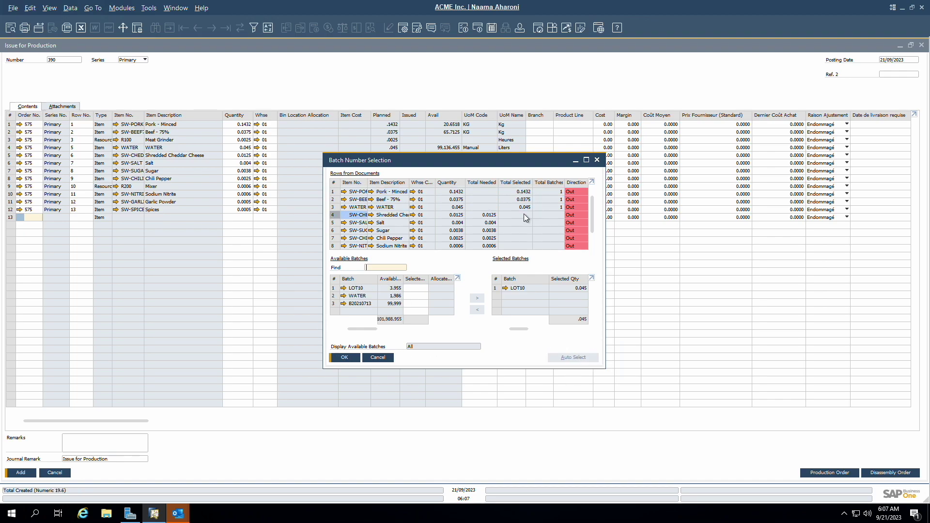
left_click(573, 357)
left_click(519, 222)
left_click(573, 357)
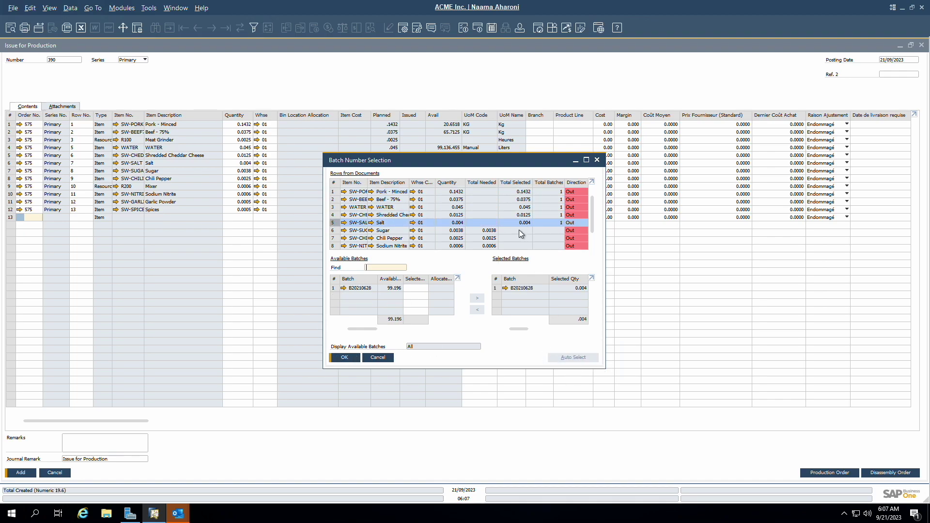
left_click(522, 231)
left_click(573, 357)
left_click(522, 238)
left_click(573, 357)
- Auto-select batches for Sodium Nitrite, Garlic Powder and Spices, then post Issue for Production 390
left_click(345, 357)
left_click(573, 357)
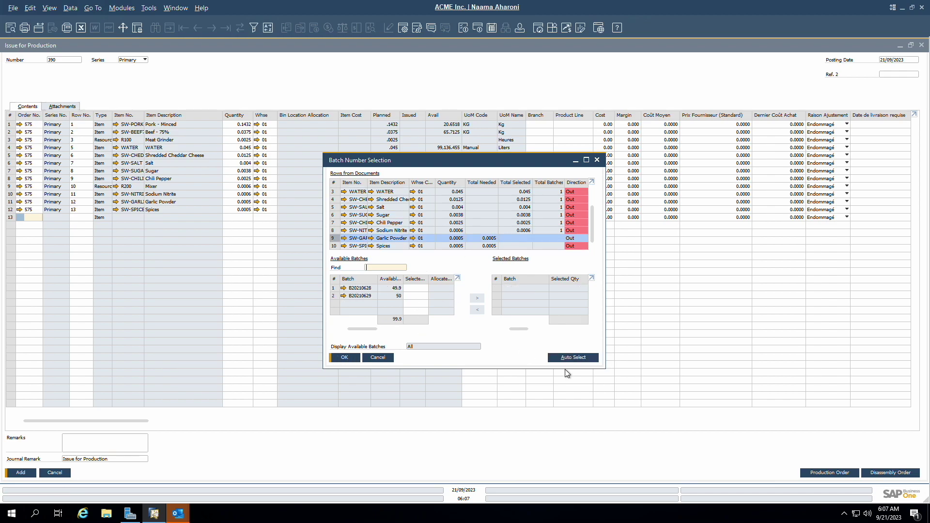
left_click(573, 357)
left_click(344, 357)
left_click(574, 357)
left_click(345, 357)
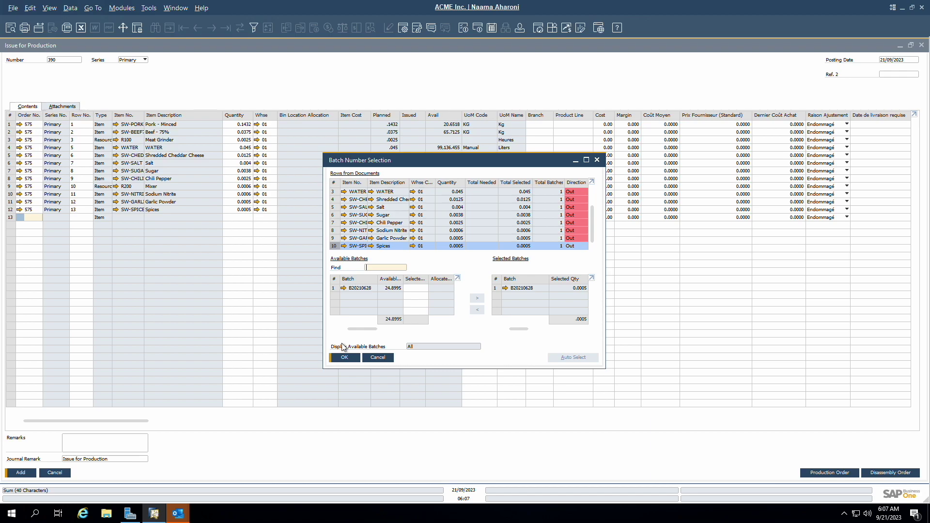
left_click(344, 357)
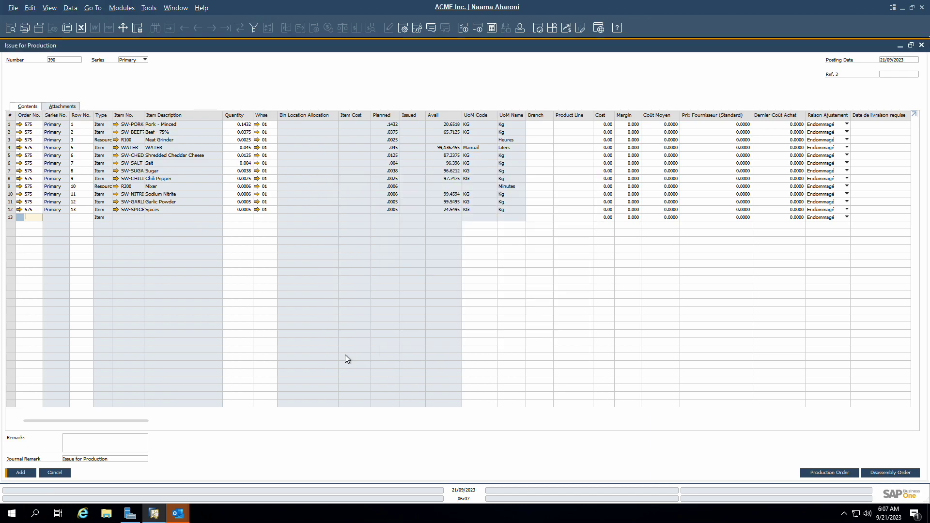
left_click(21, 472)
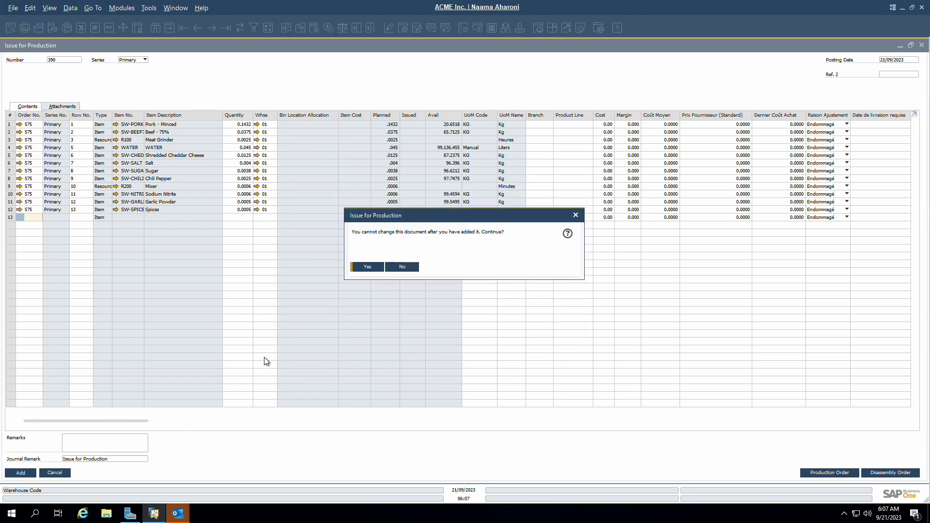
left_click(366, 269)
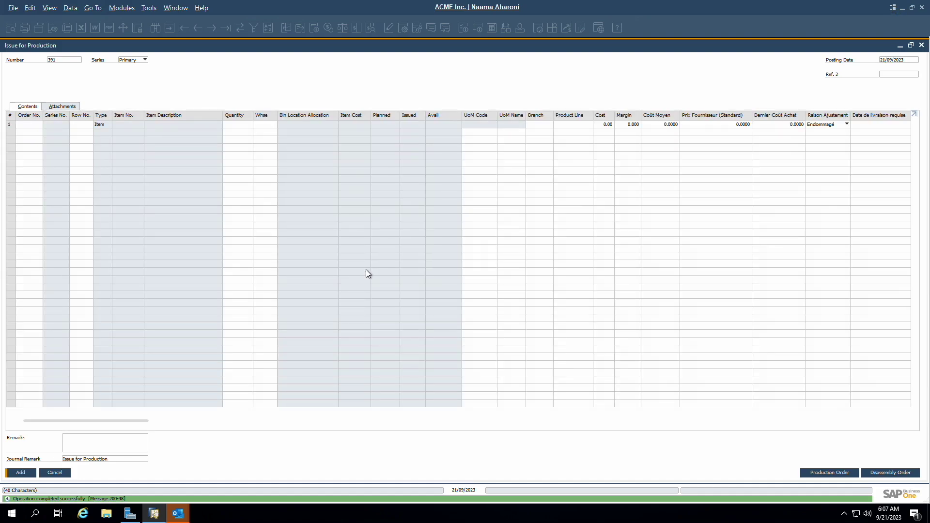
- Reopen posted issue 390, review its journal entry, and close it to return to order 575
left_click(198, 28)
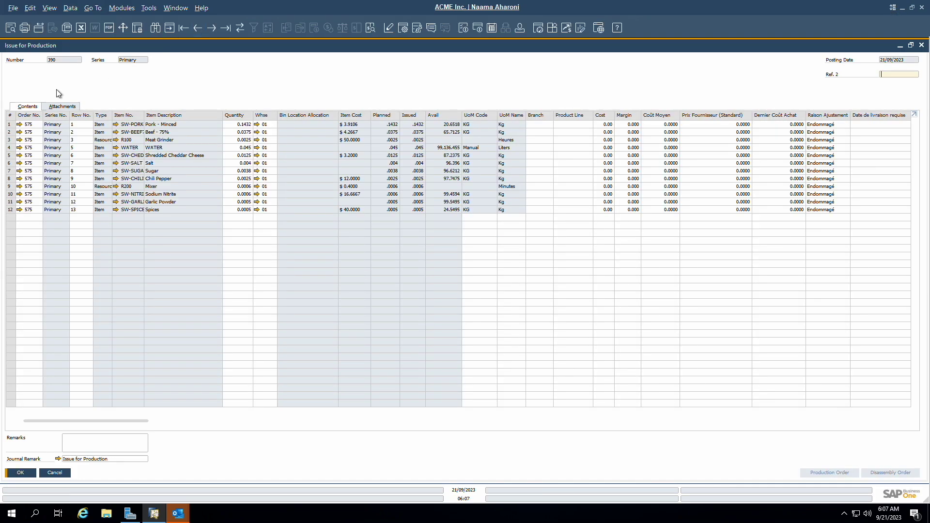
left_click(57, 459)
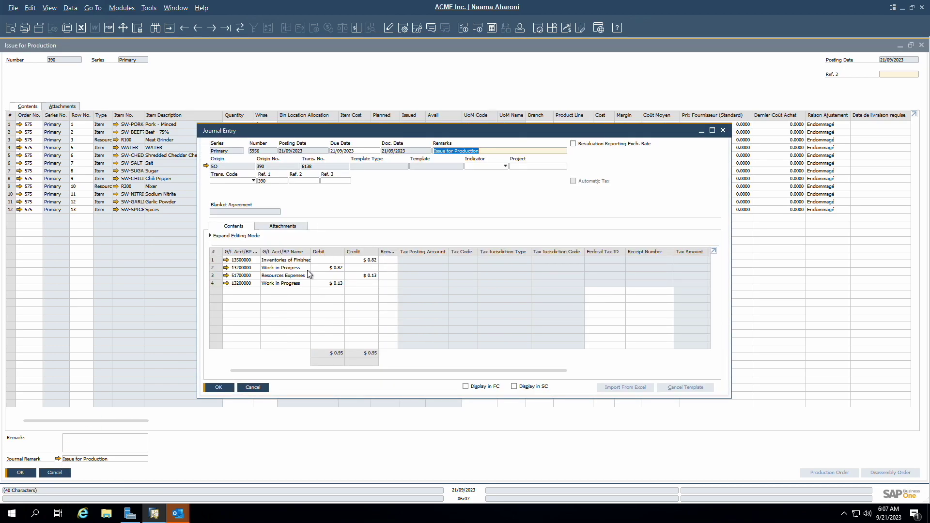
left_click(219, 388)
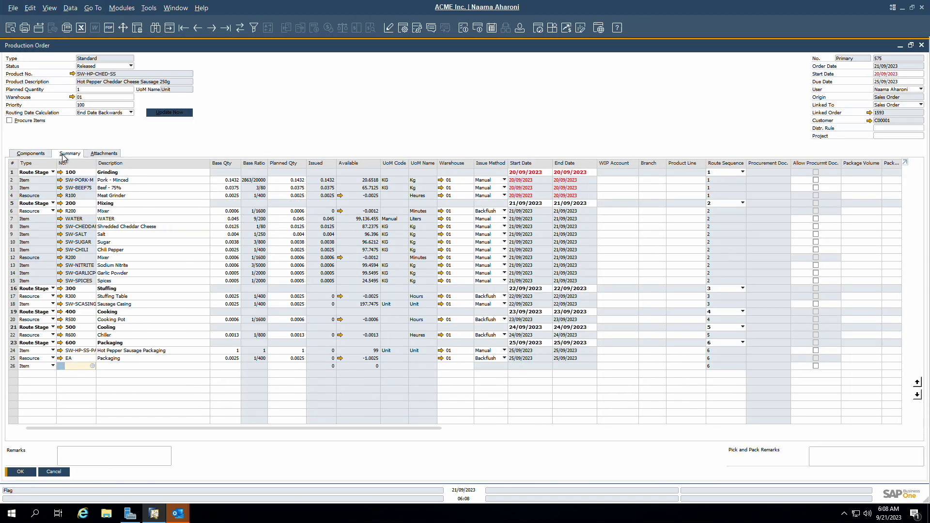
- Report completion of order 575 from its Components view, opening a maximized Receipt from Production
left_click(63, 155)
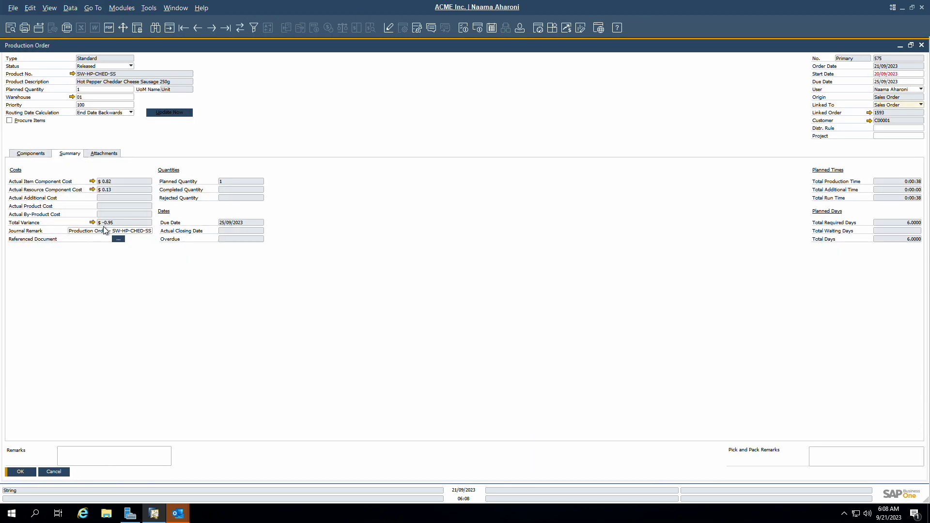
left_click(31, 153)
right_click(270, 135)
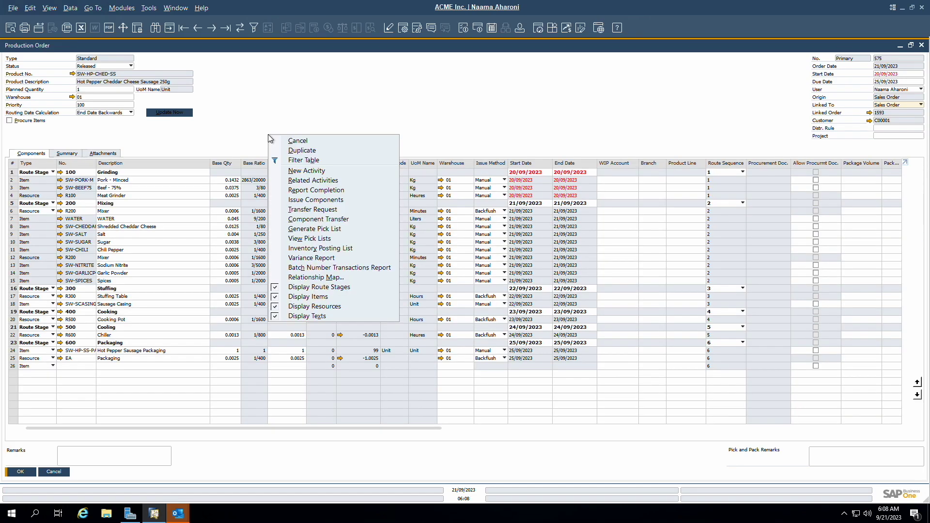
left_click(316, 191)
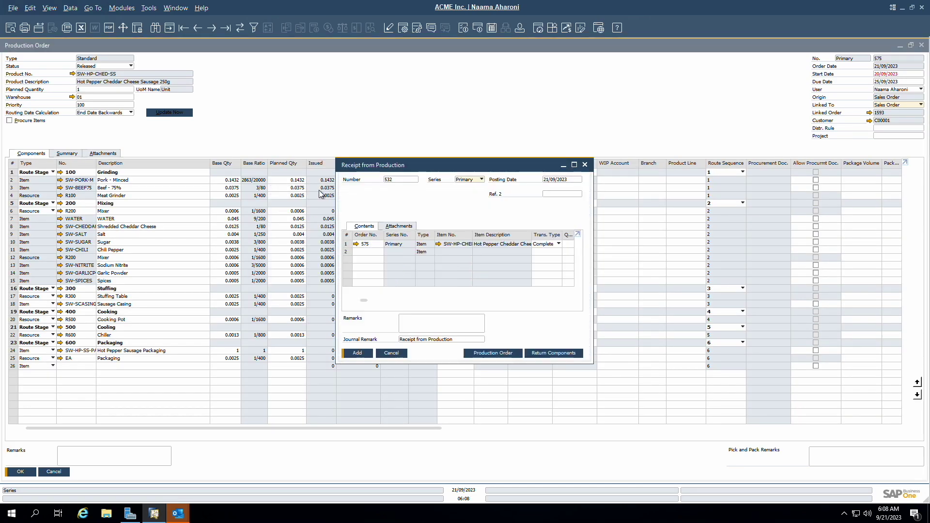
left_click(575, 166)
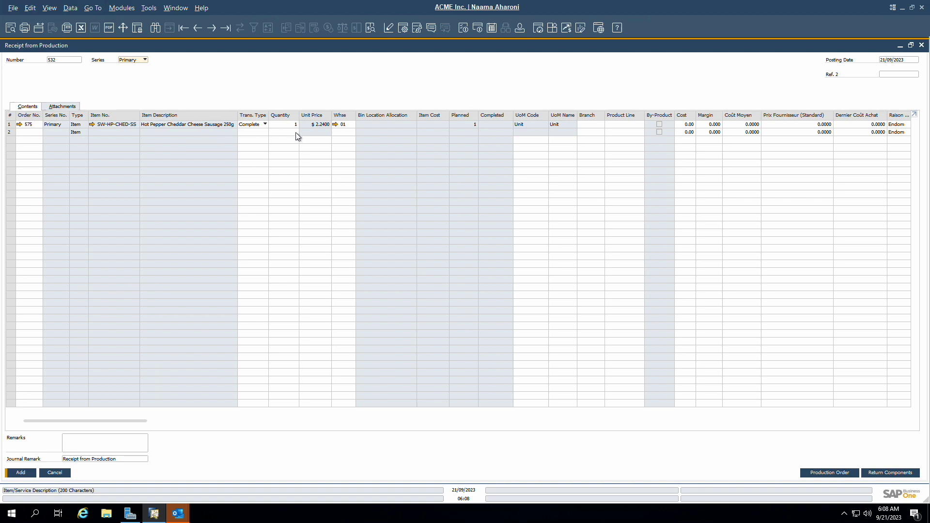
- Create batch abcd111 automatically for the single finished sausage unit on receipt 532
left_click(21, 475)
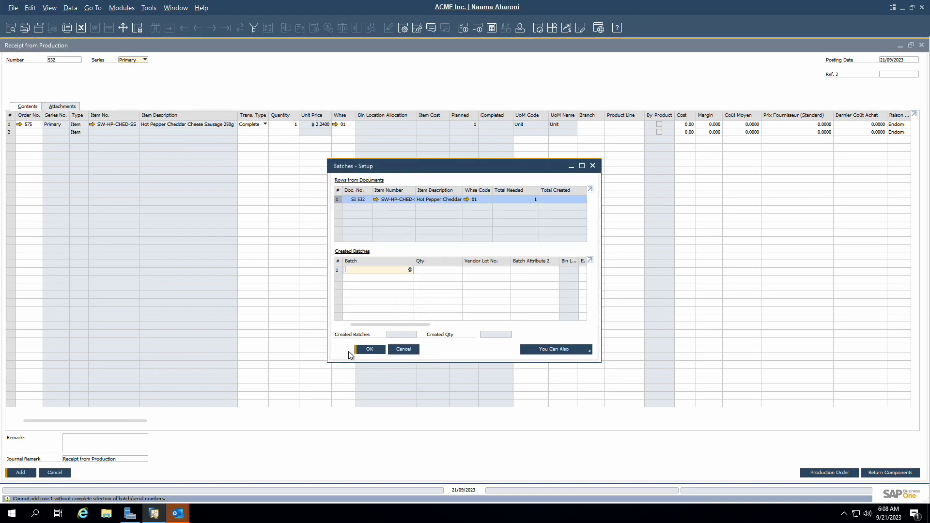
left_click(573, 350)
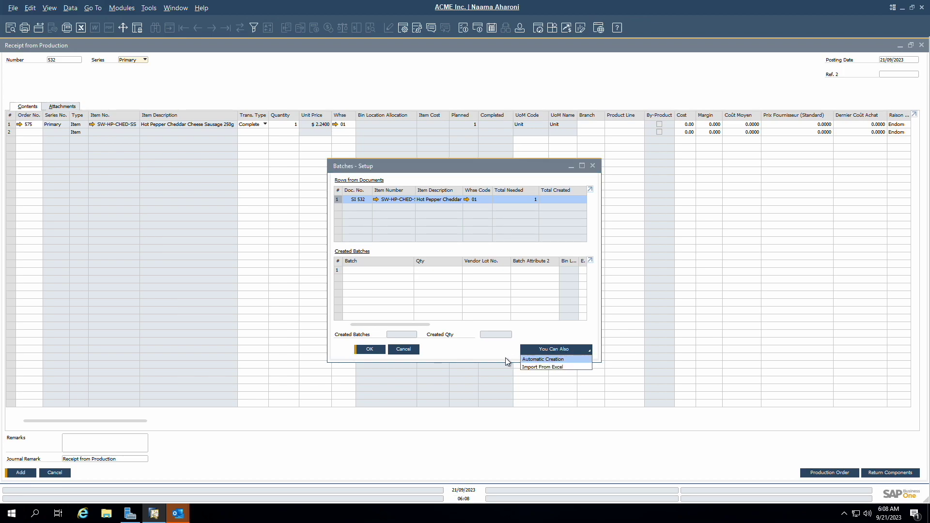
left_click(551, 361)
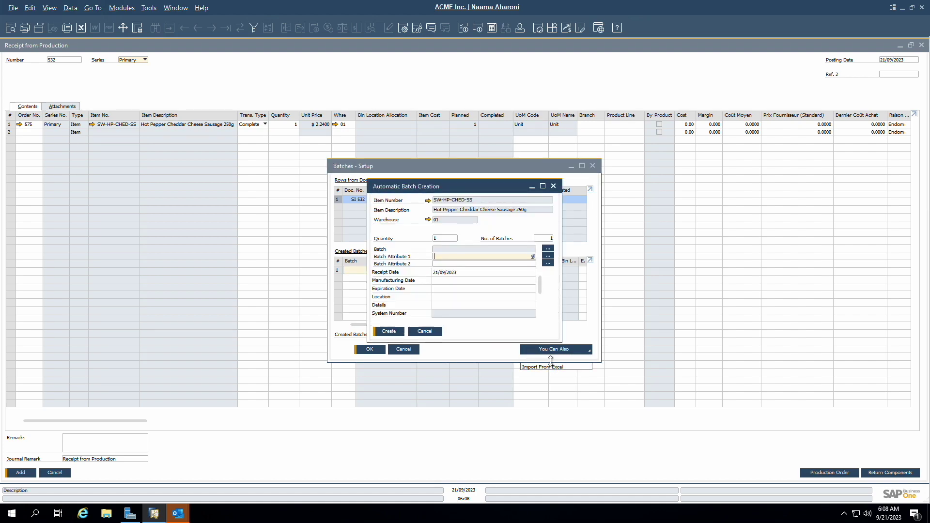
left_click(392, 332)
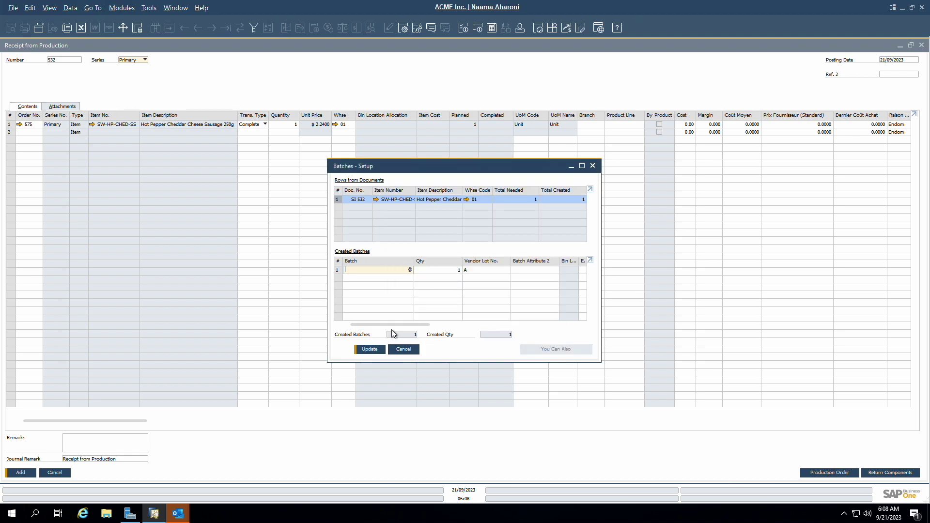
type("abcd111")
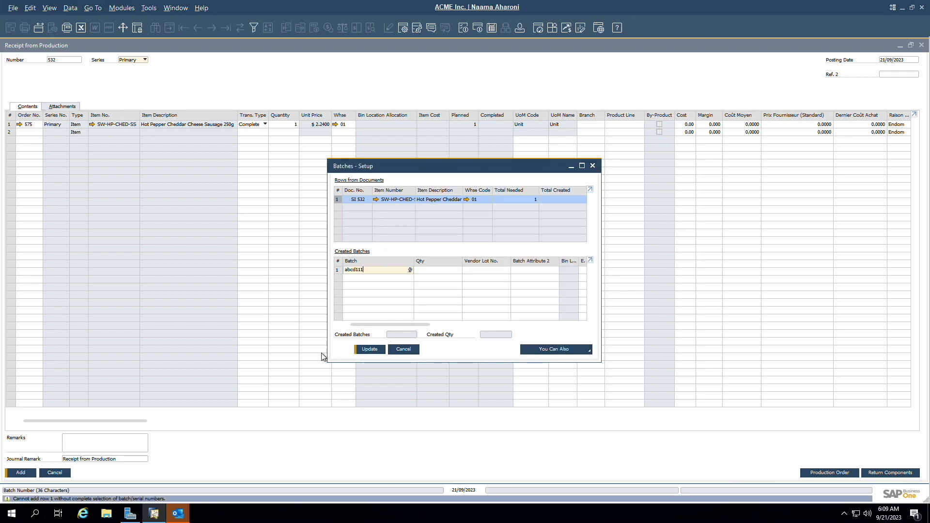
left_click(370, 349)
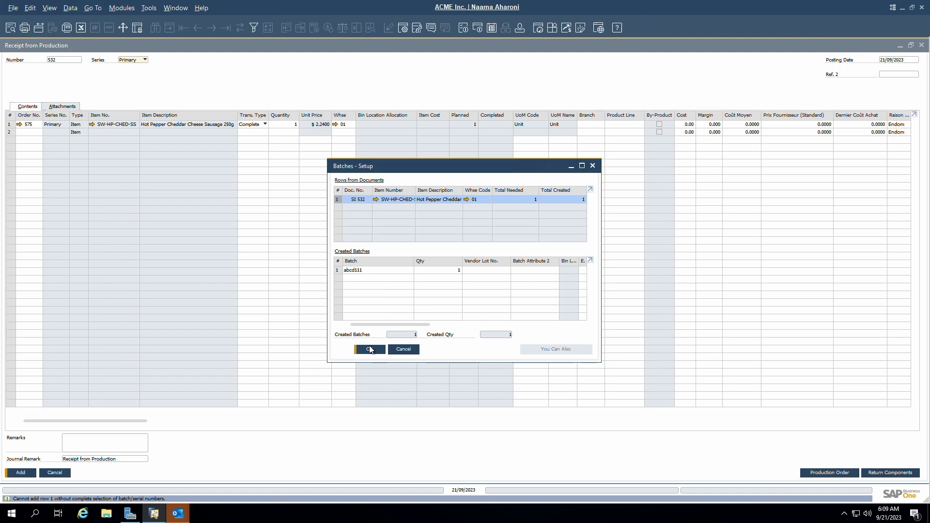
left_click(370, 349)
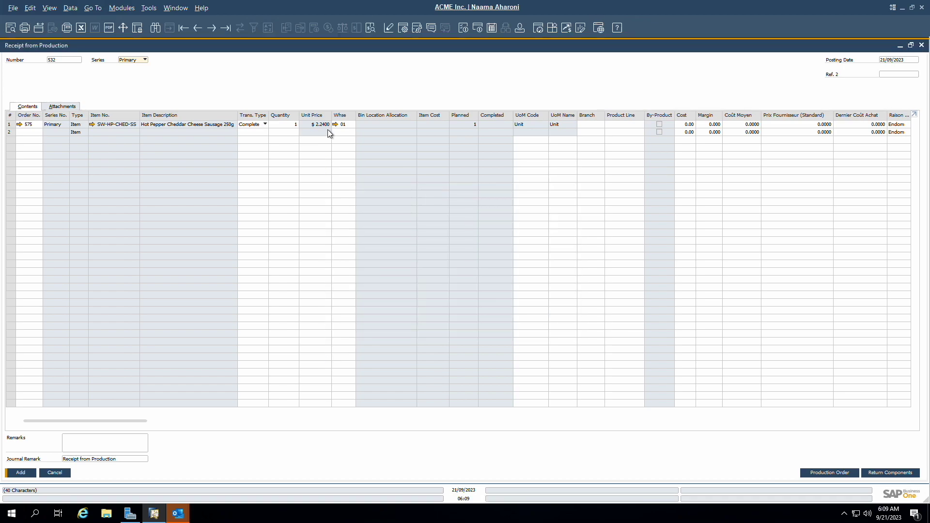
- Post Receipt from Production 532 and reopen it via Previous Record
left_click(23, 474)
left_click(370, 267)
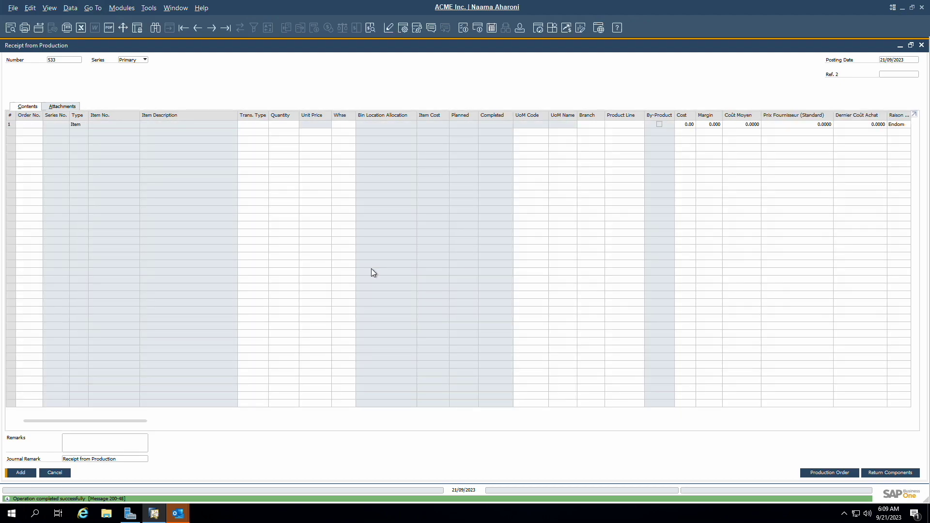
left_click(198, 29)
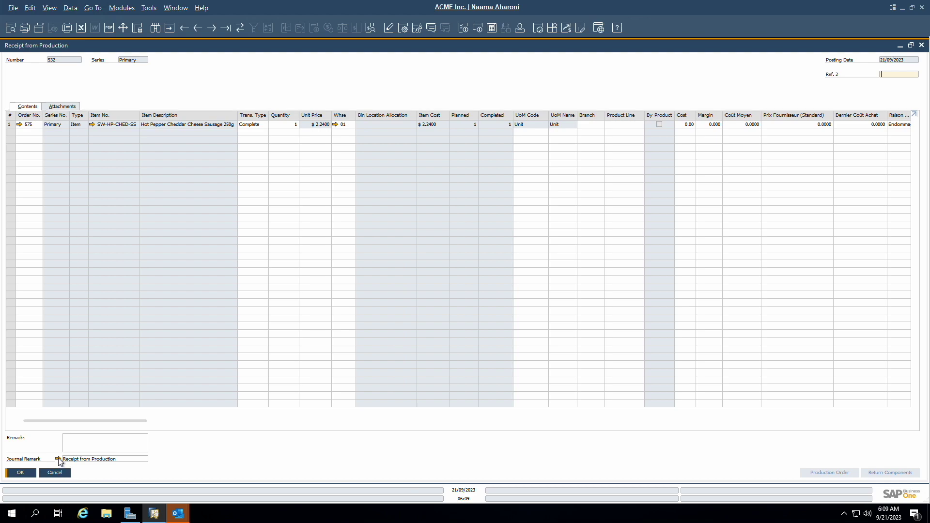
- Review receipt 532's $2.24 journal entry from Work in Progress to finished goods, then return to the order
left_click(58, 457)
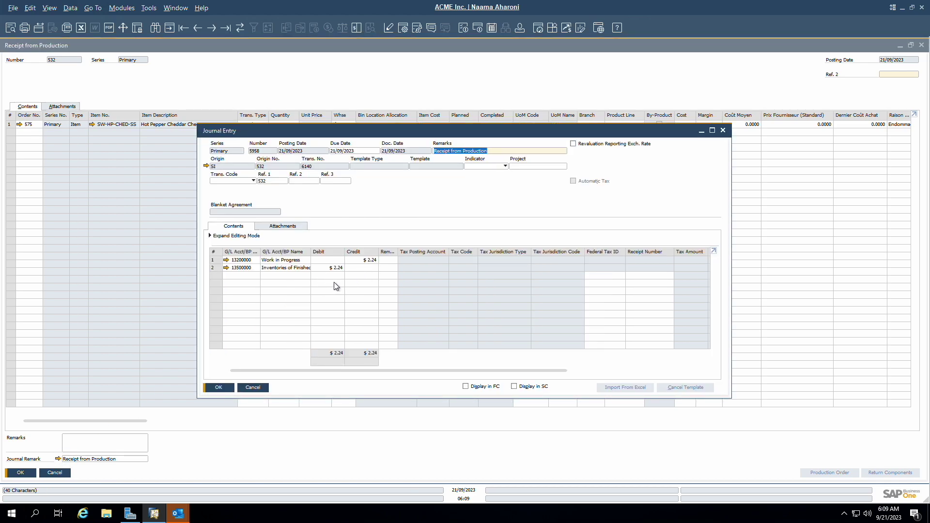
double_click(311, 251)
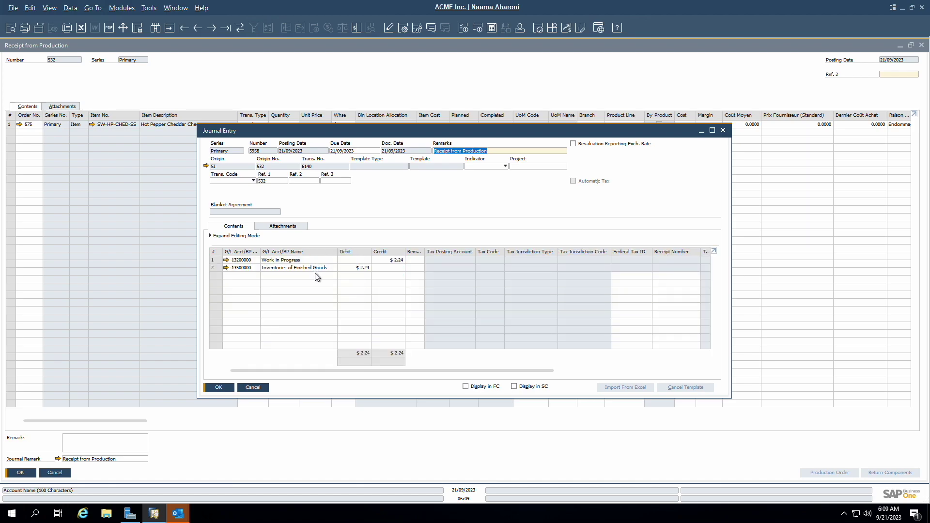
left_click(221, 387)
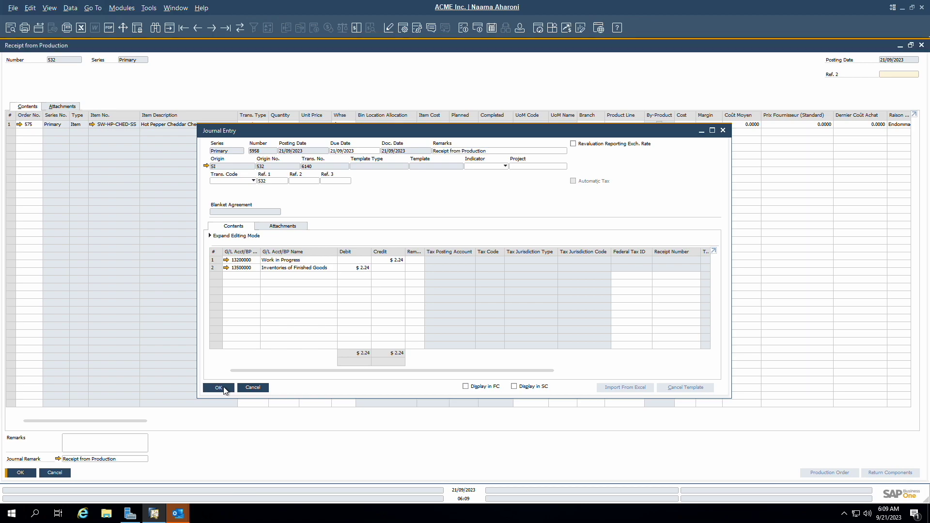
left_click(21, 473)
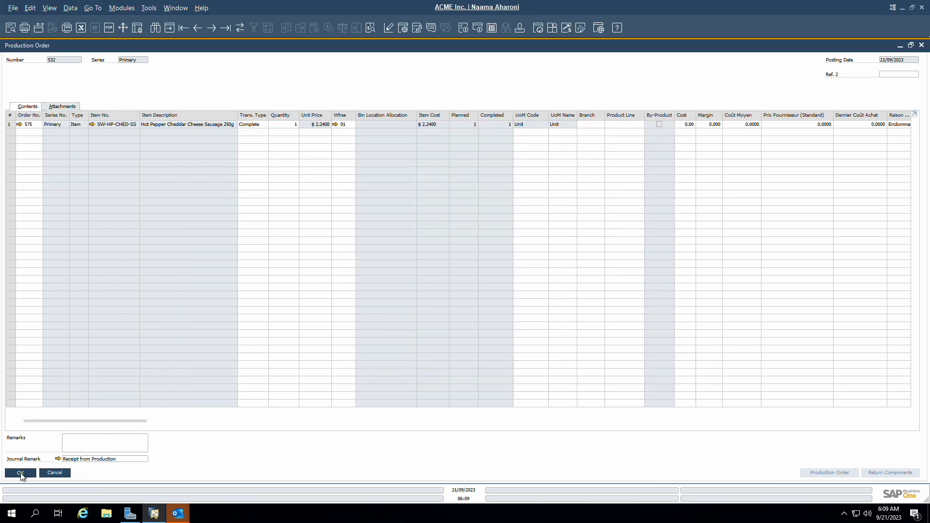
- Check order 575's summary shows 1 unit completed at $2.24, then open its context menu from Components
left_click(67, 153)
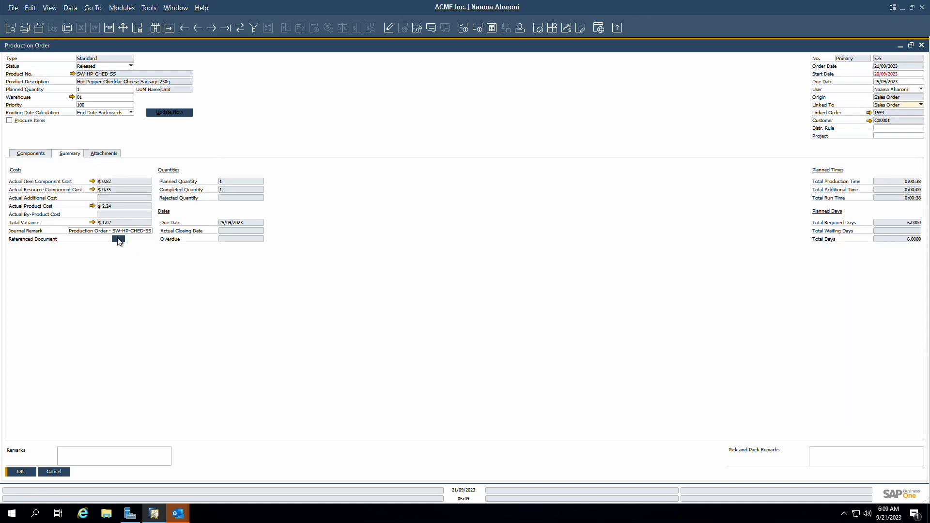
left_click(31, 154)
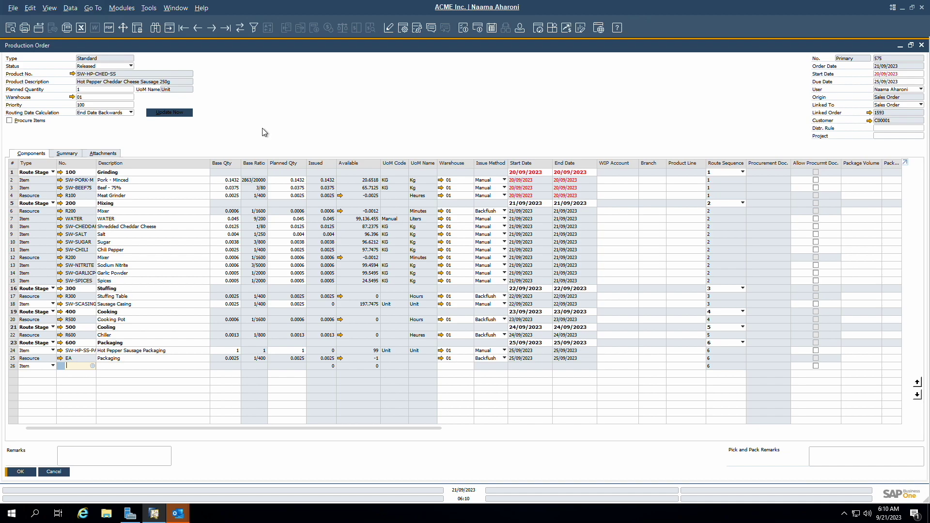
right_click(264, 133)
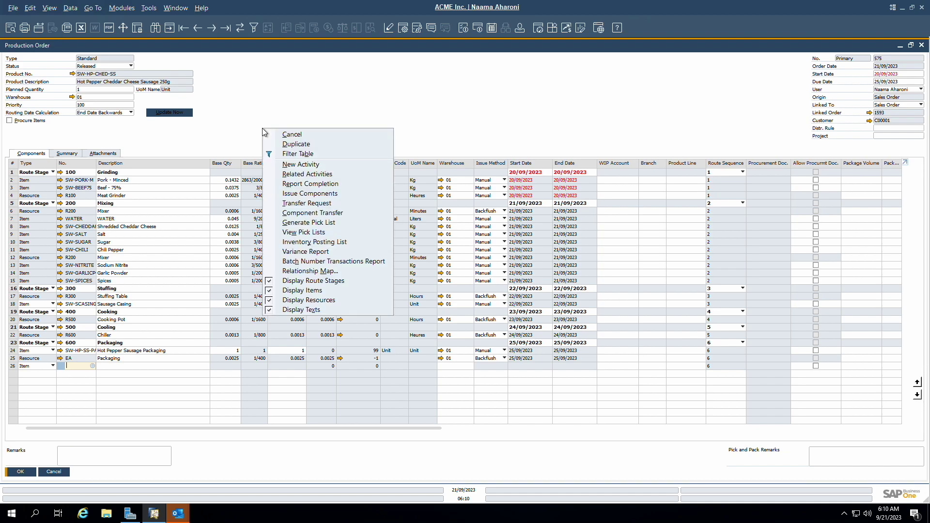
- Open order 575's maximized relationship map, reposition the Issue 390 box, and switch to Production: Related Components
left_click(303, 272)
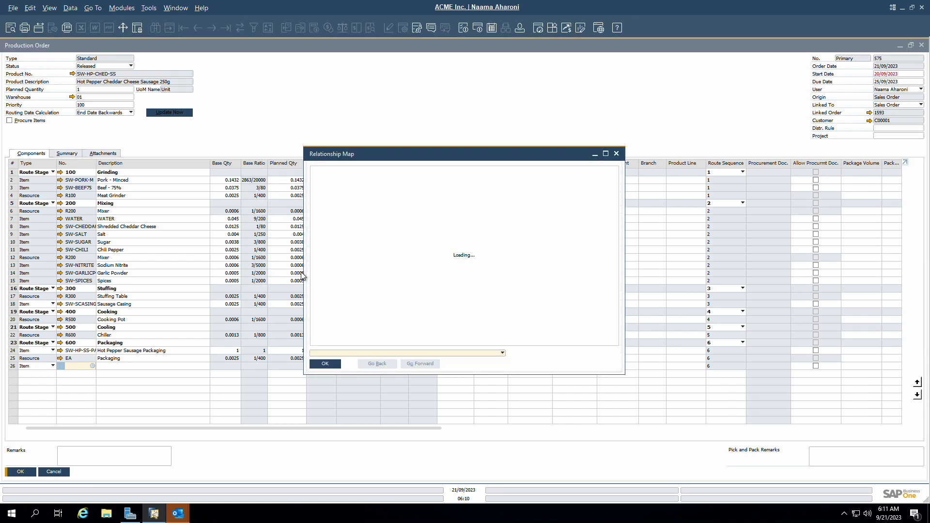
left_click(605, 154)
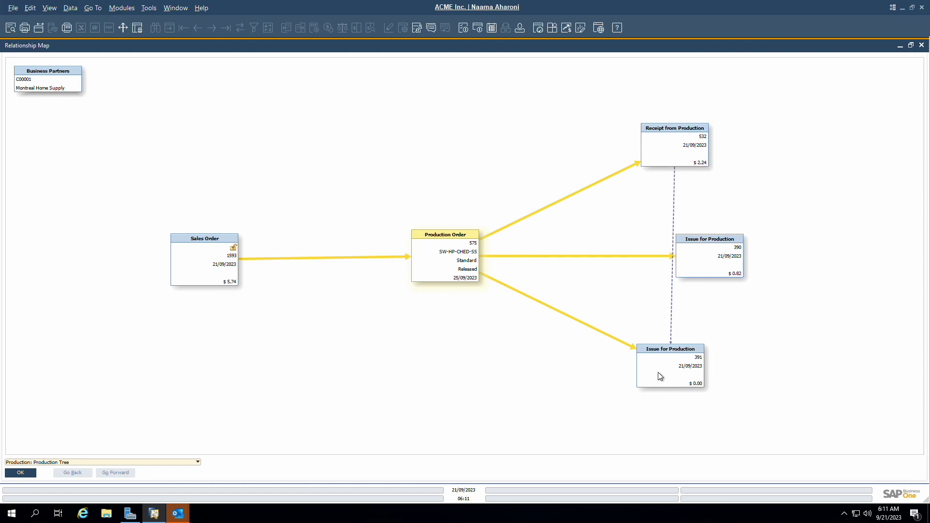
left_click_drag(692, 261, 738, 219)
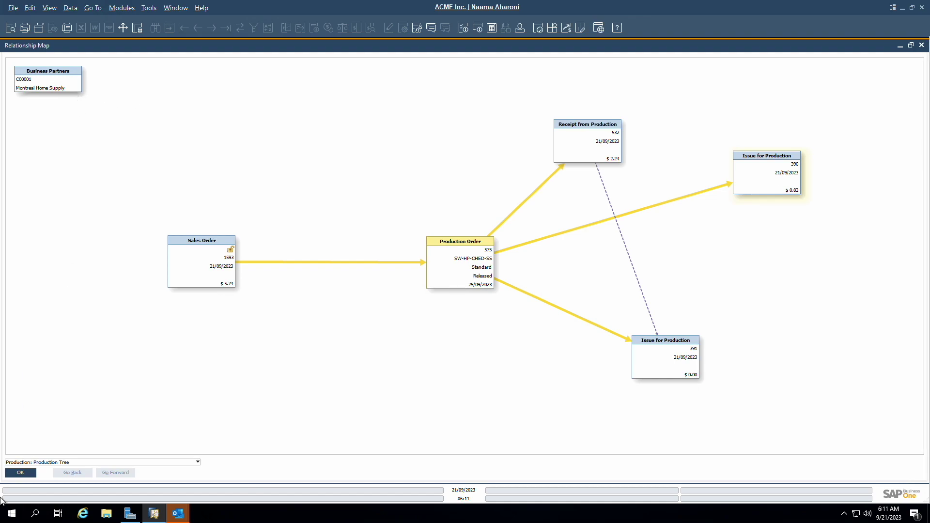
left_click(46, 463)
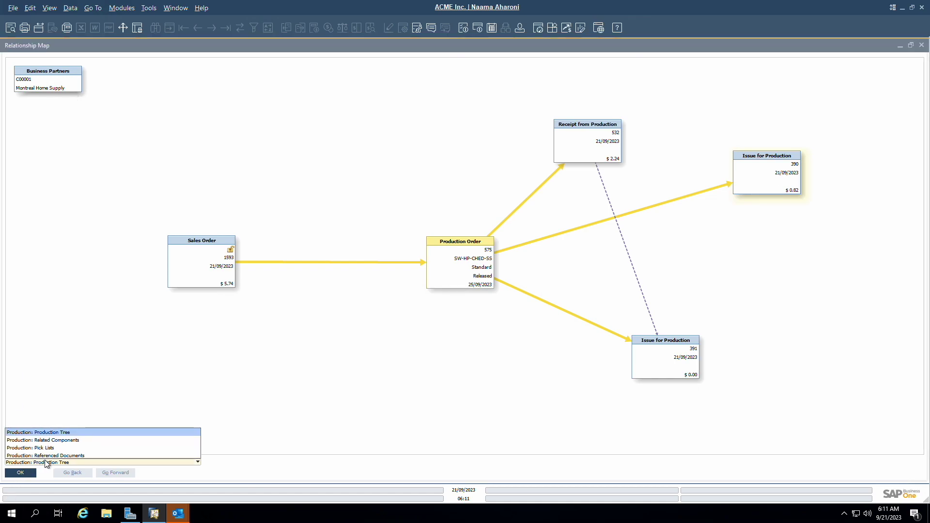
left_click(50, 440)
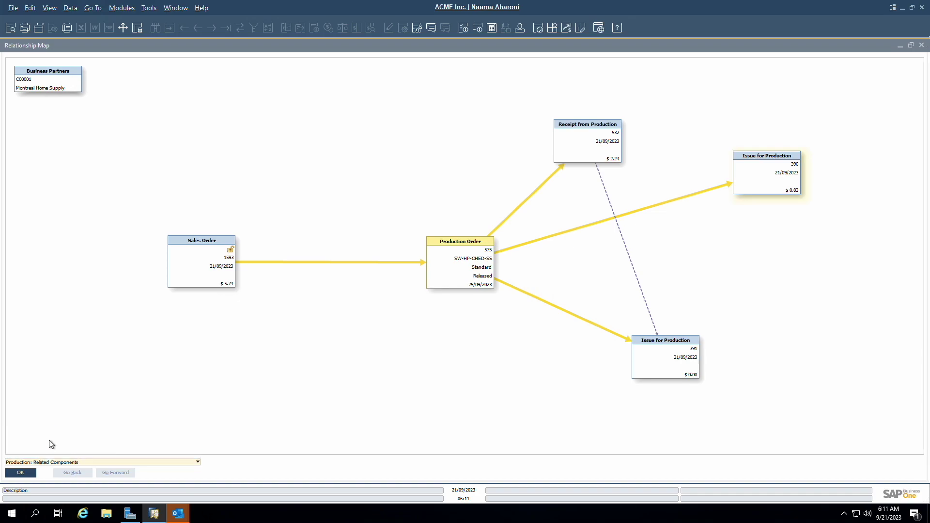